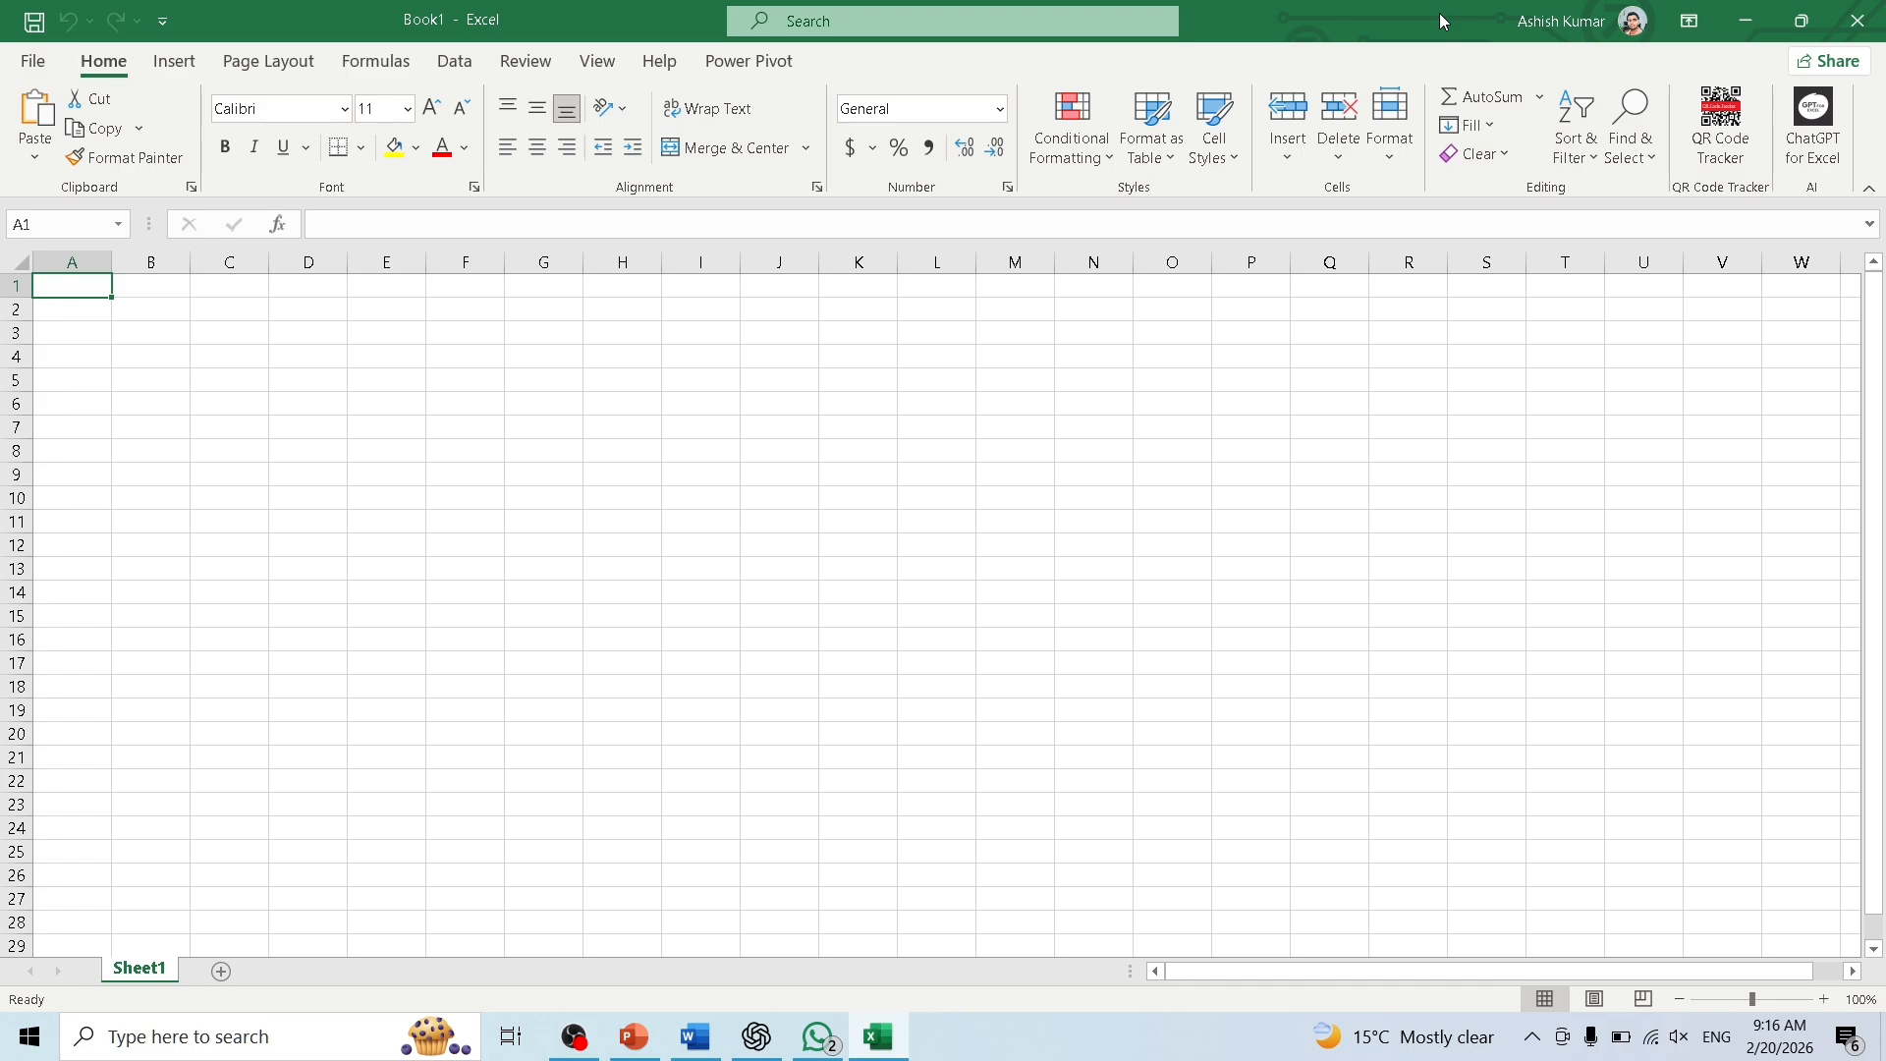
# Enter 0.5 in cell B2 and 1 in cell B3.
pyautogui.press('Right')
pyautogui.press('Down')
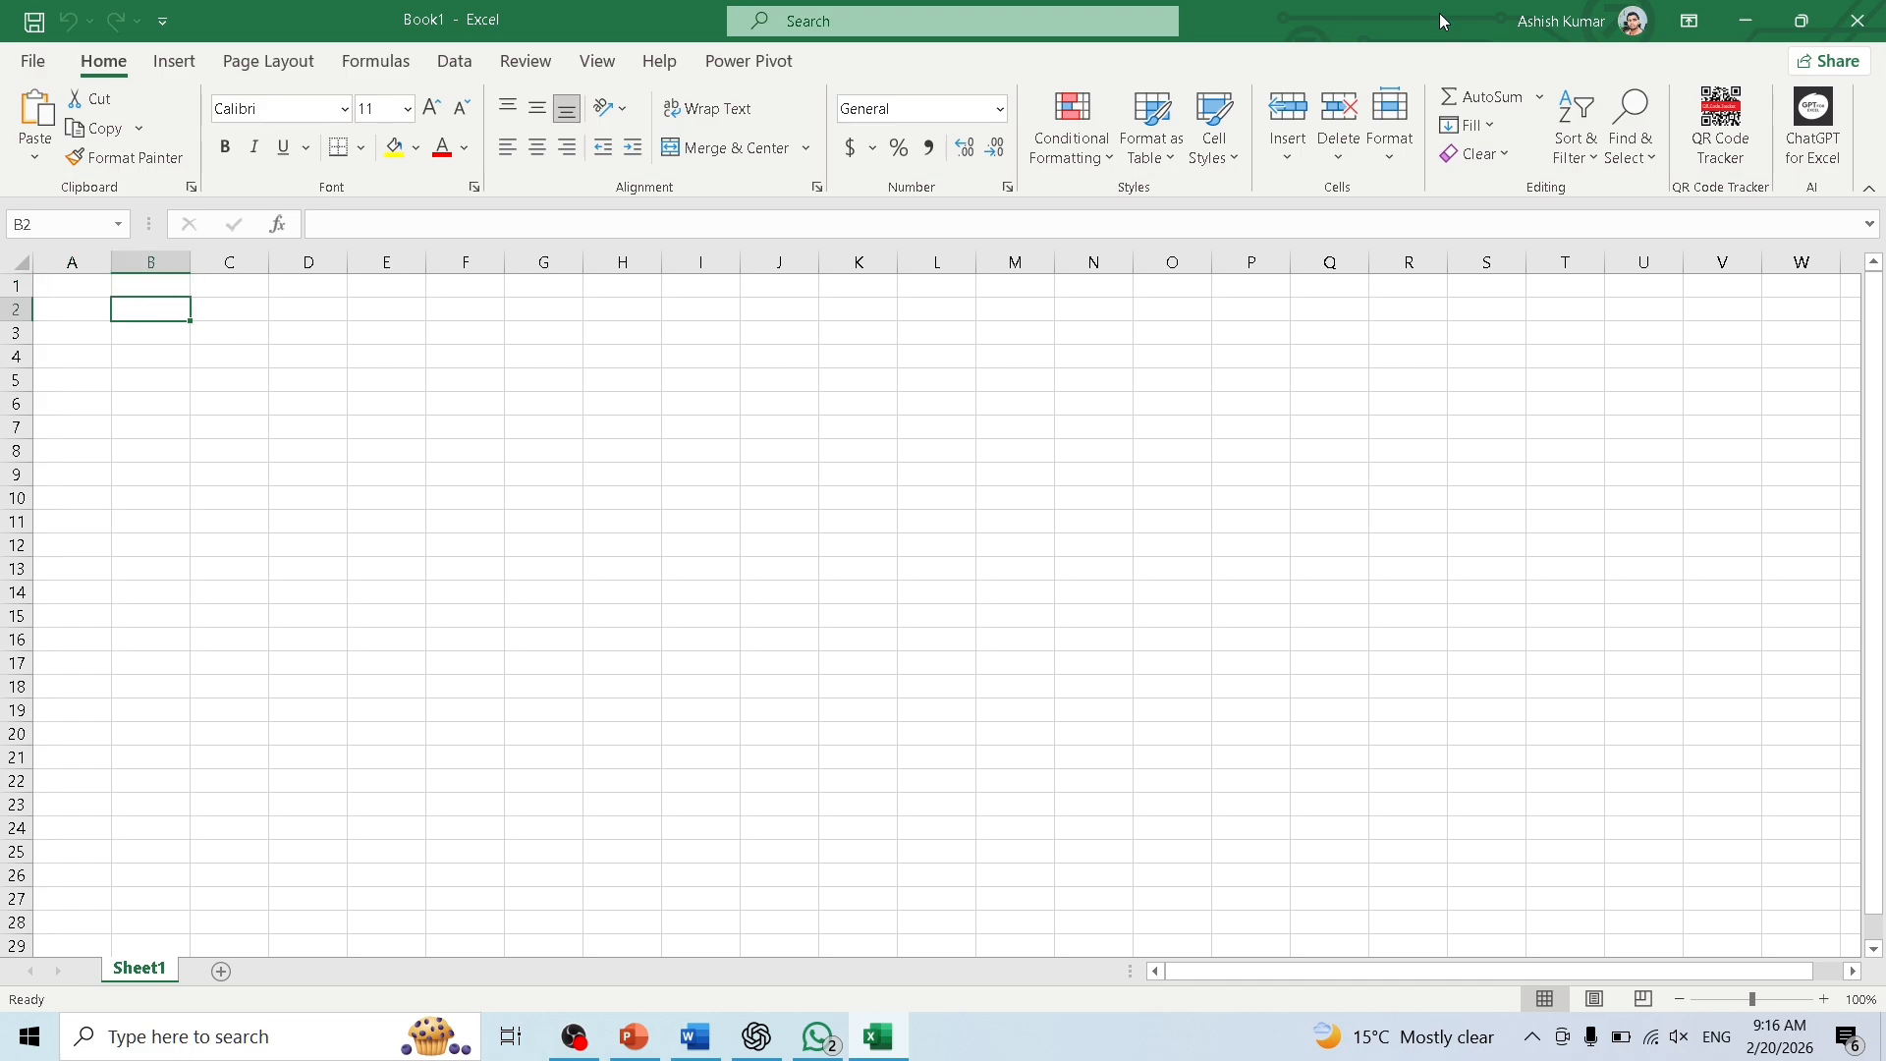
pyautogui.write('0.5')
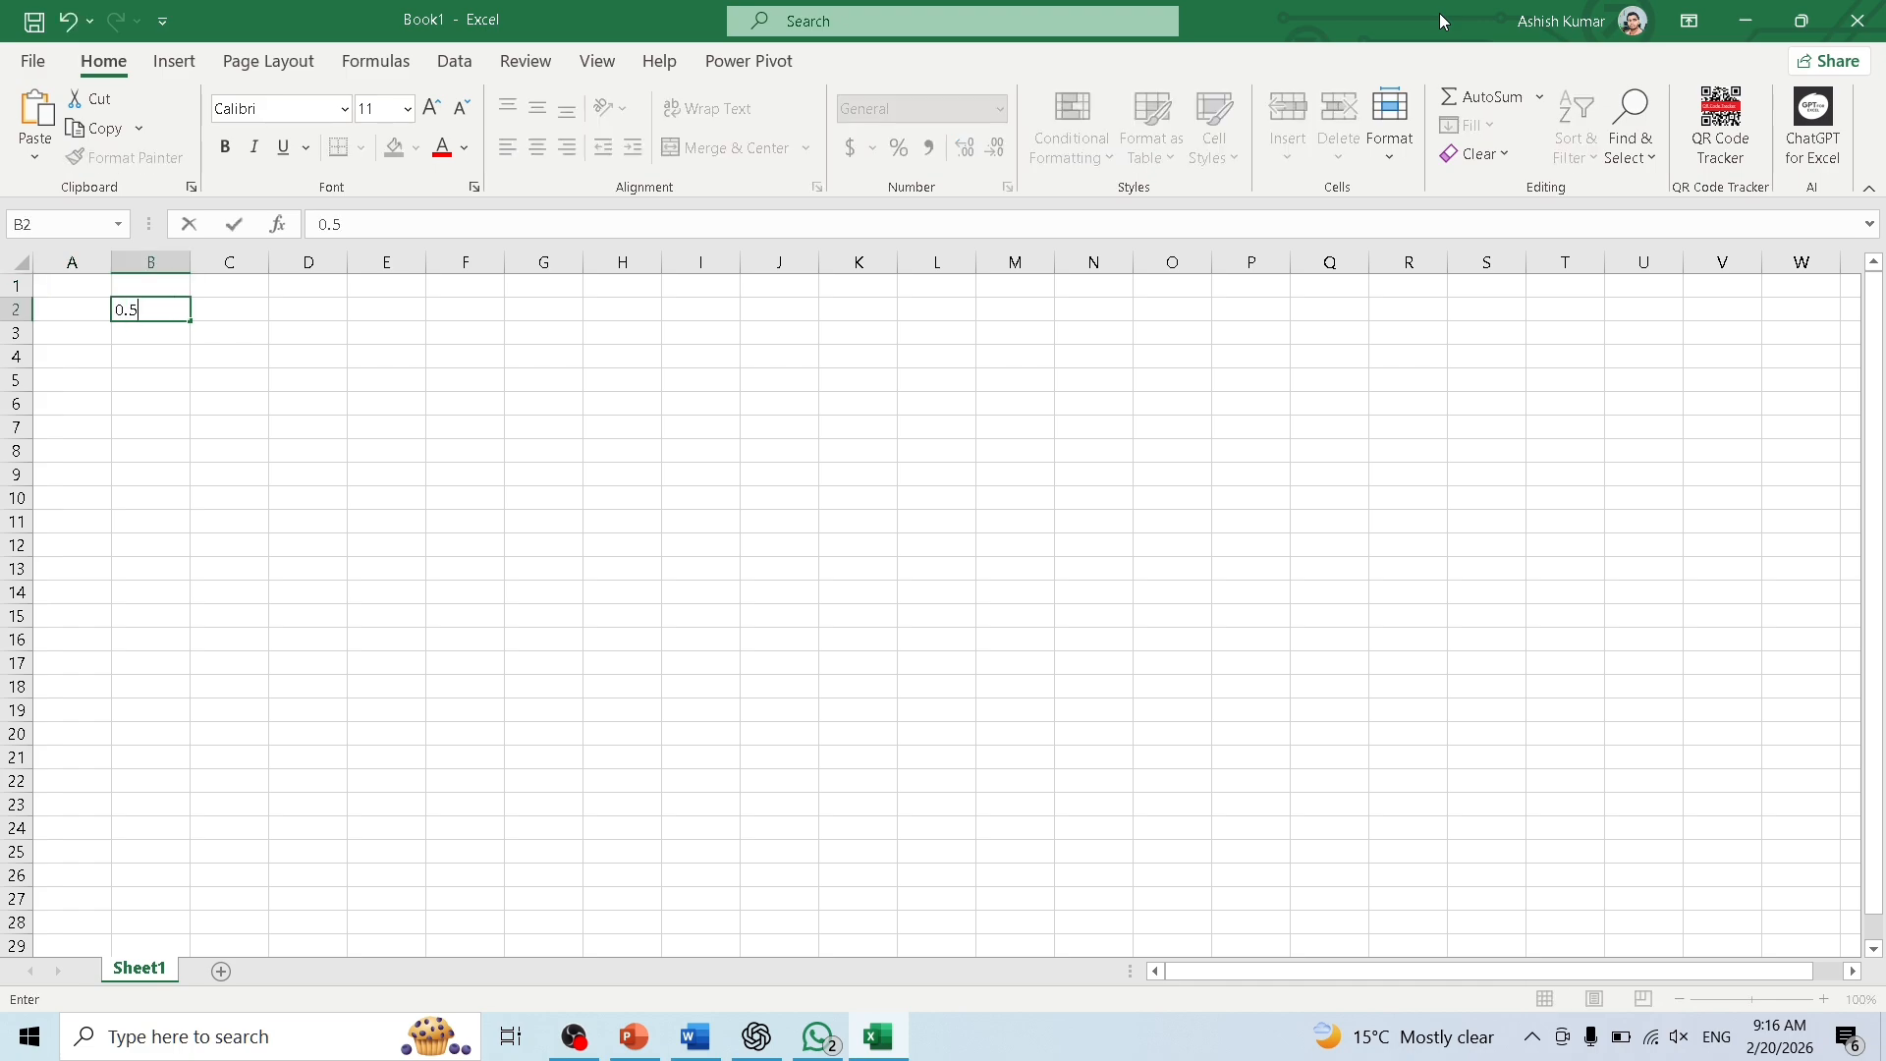
pyautogui.press('Return')
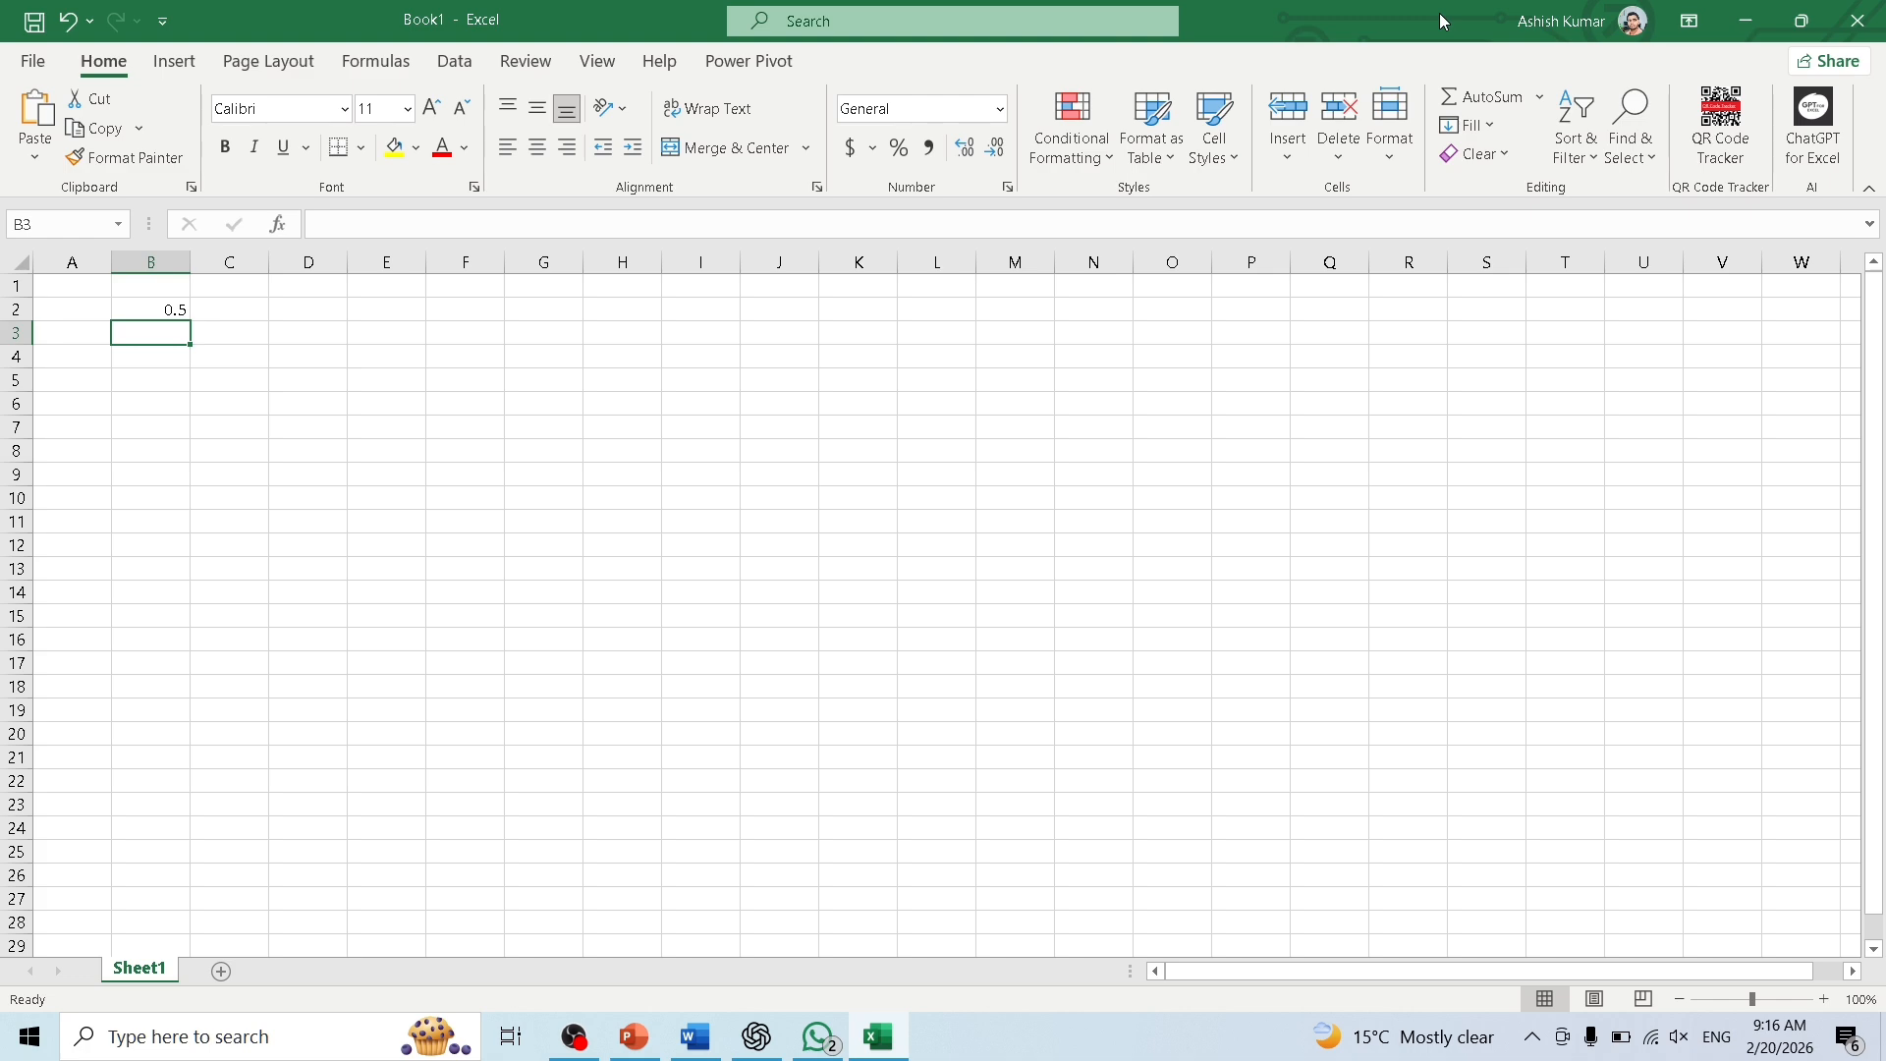
pyautogui.write('1')
pyautogui.press('Return')
# Enter 100 in cell C3.
pyautogui.press('Right')
pyautogui.press('Up')
pyautogui.write('1')
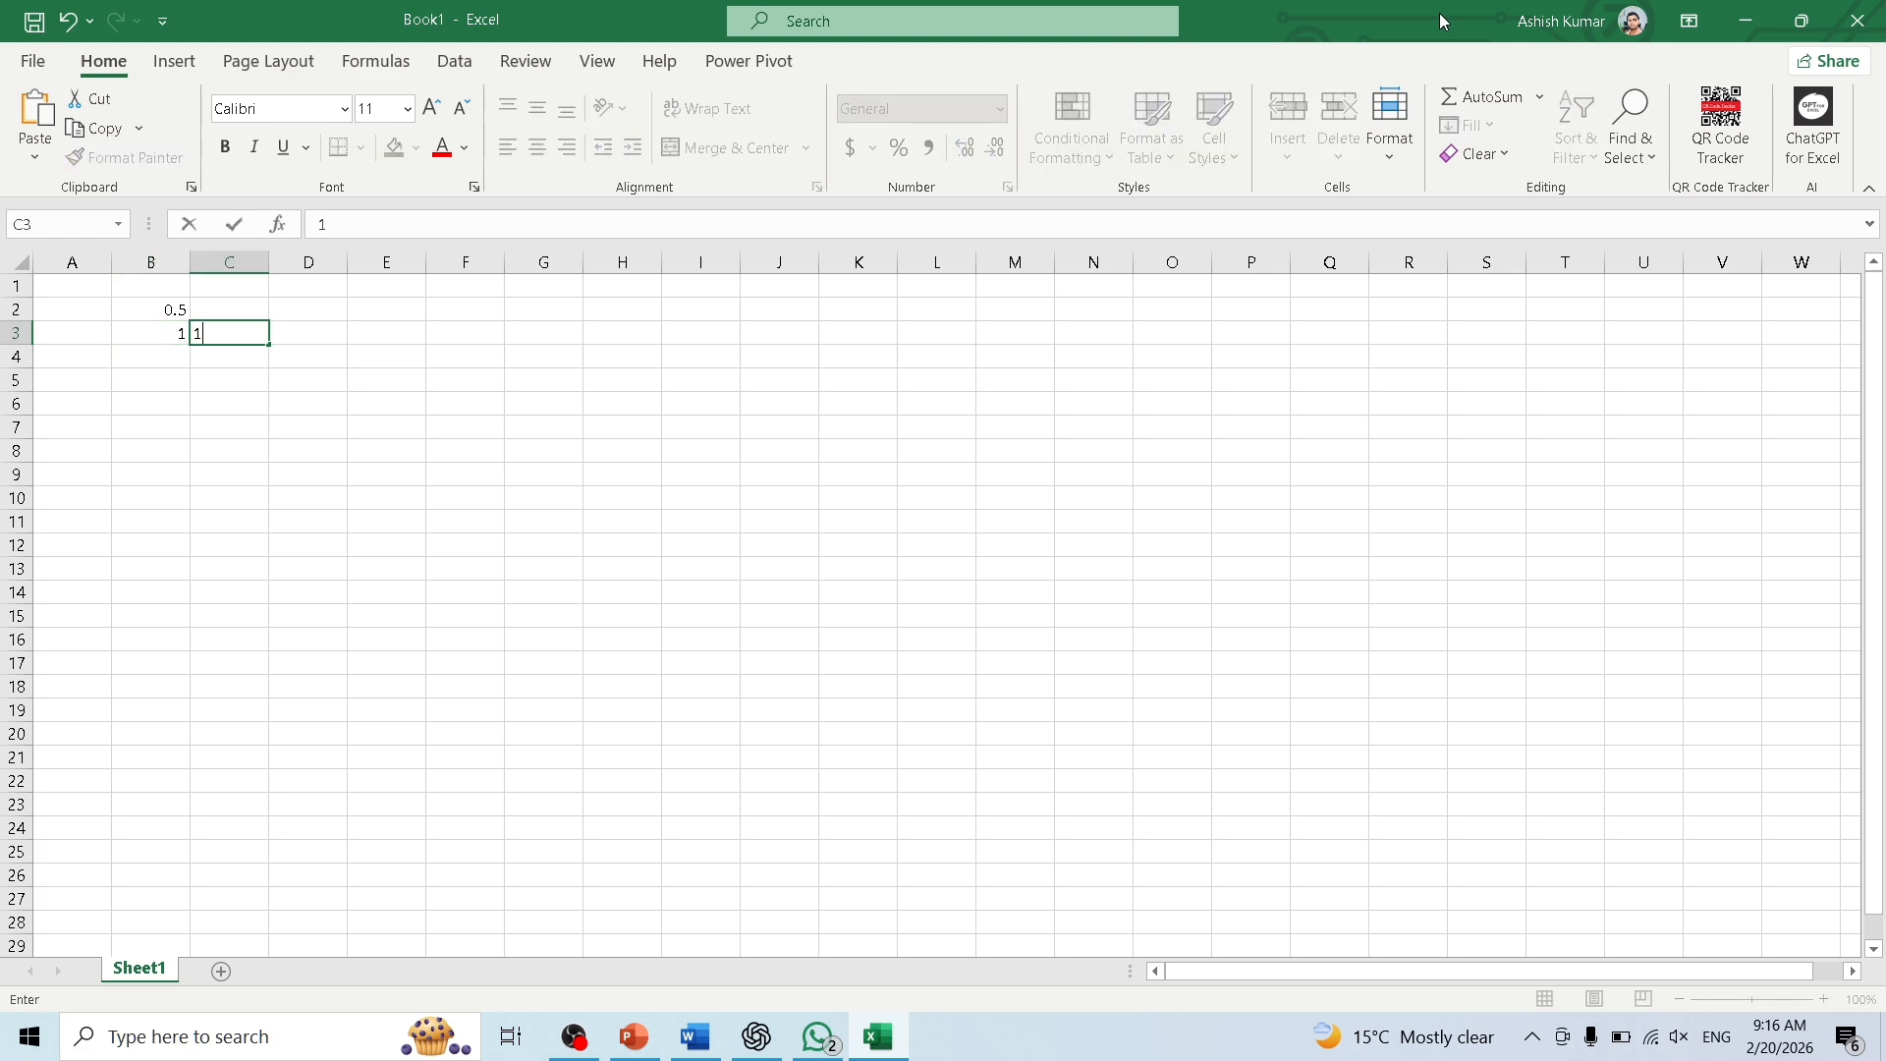
pyautogui.write('00')
pyautogui.press('Up')
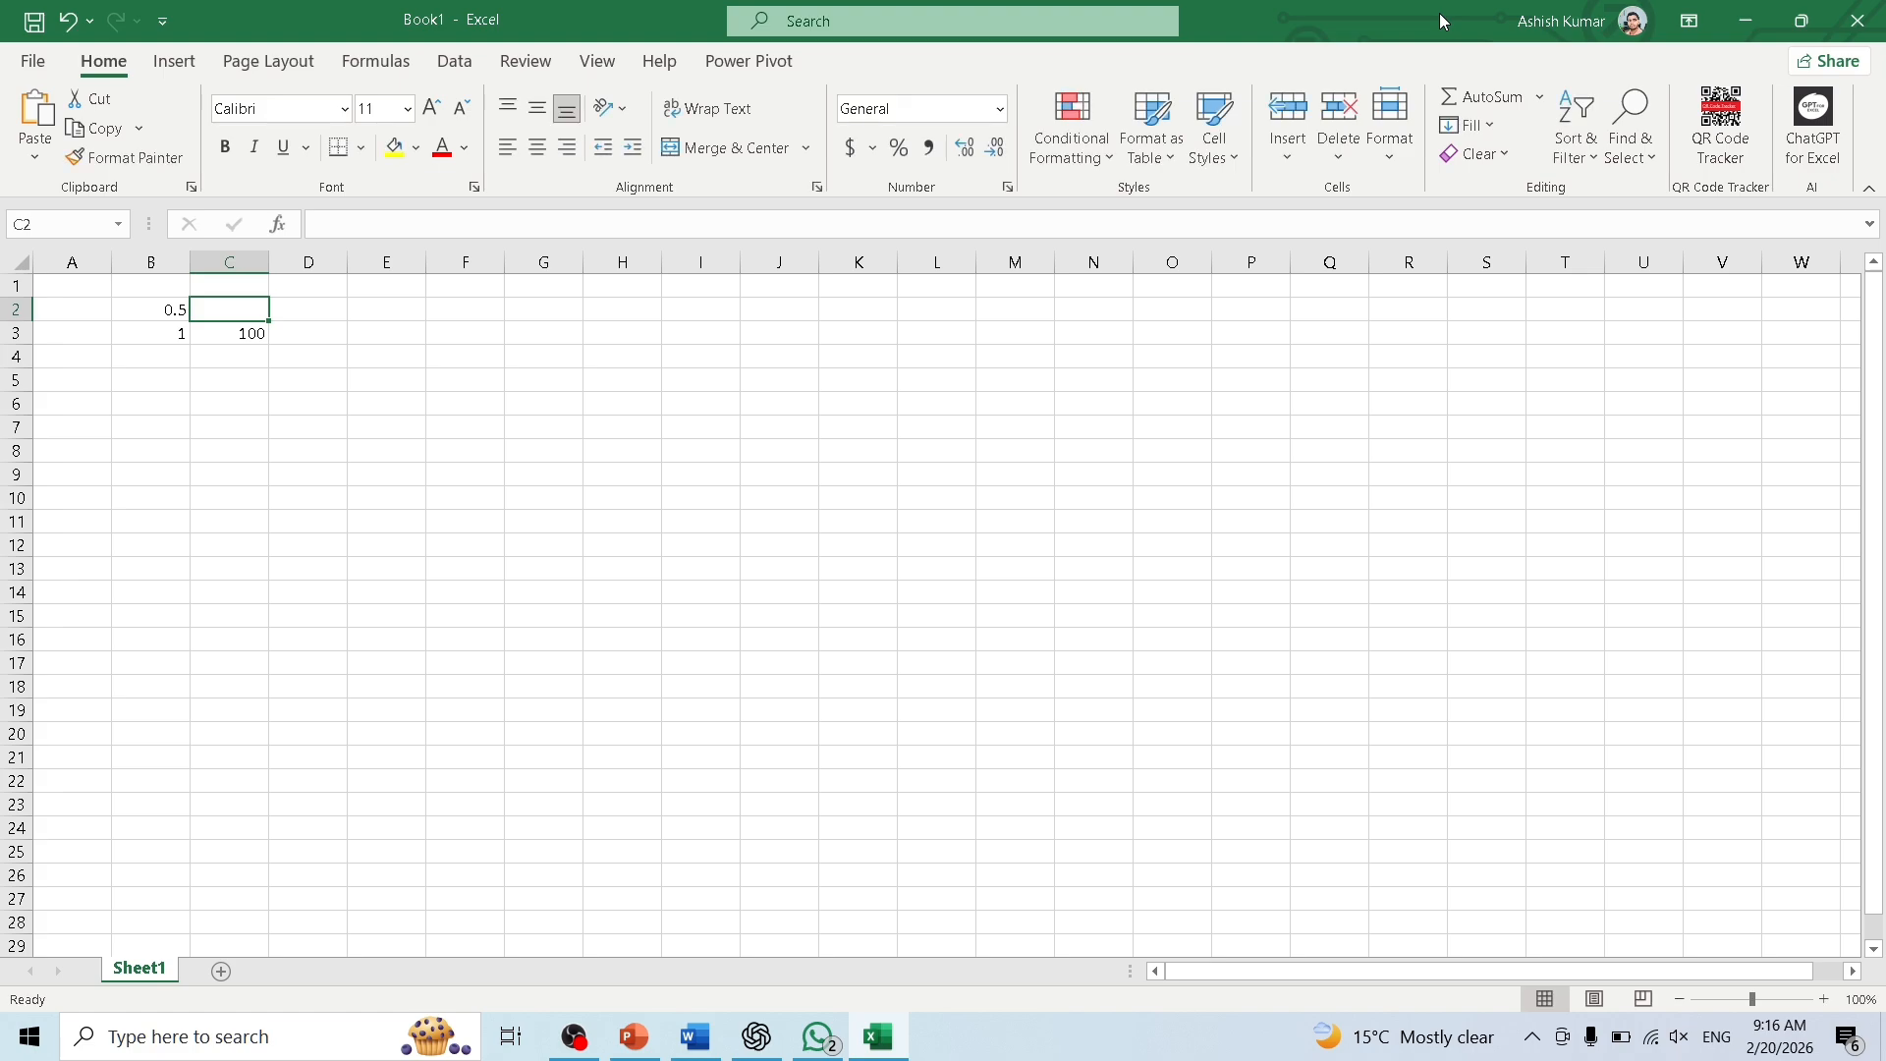
pyautogui.write('50')
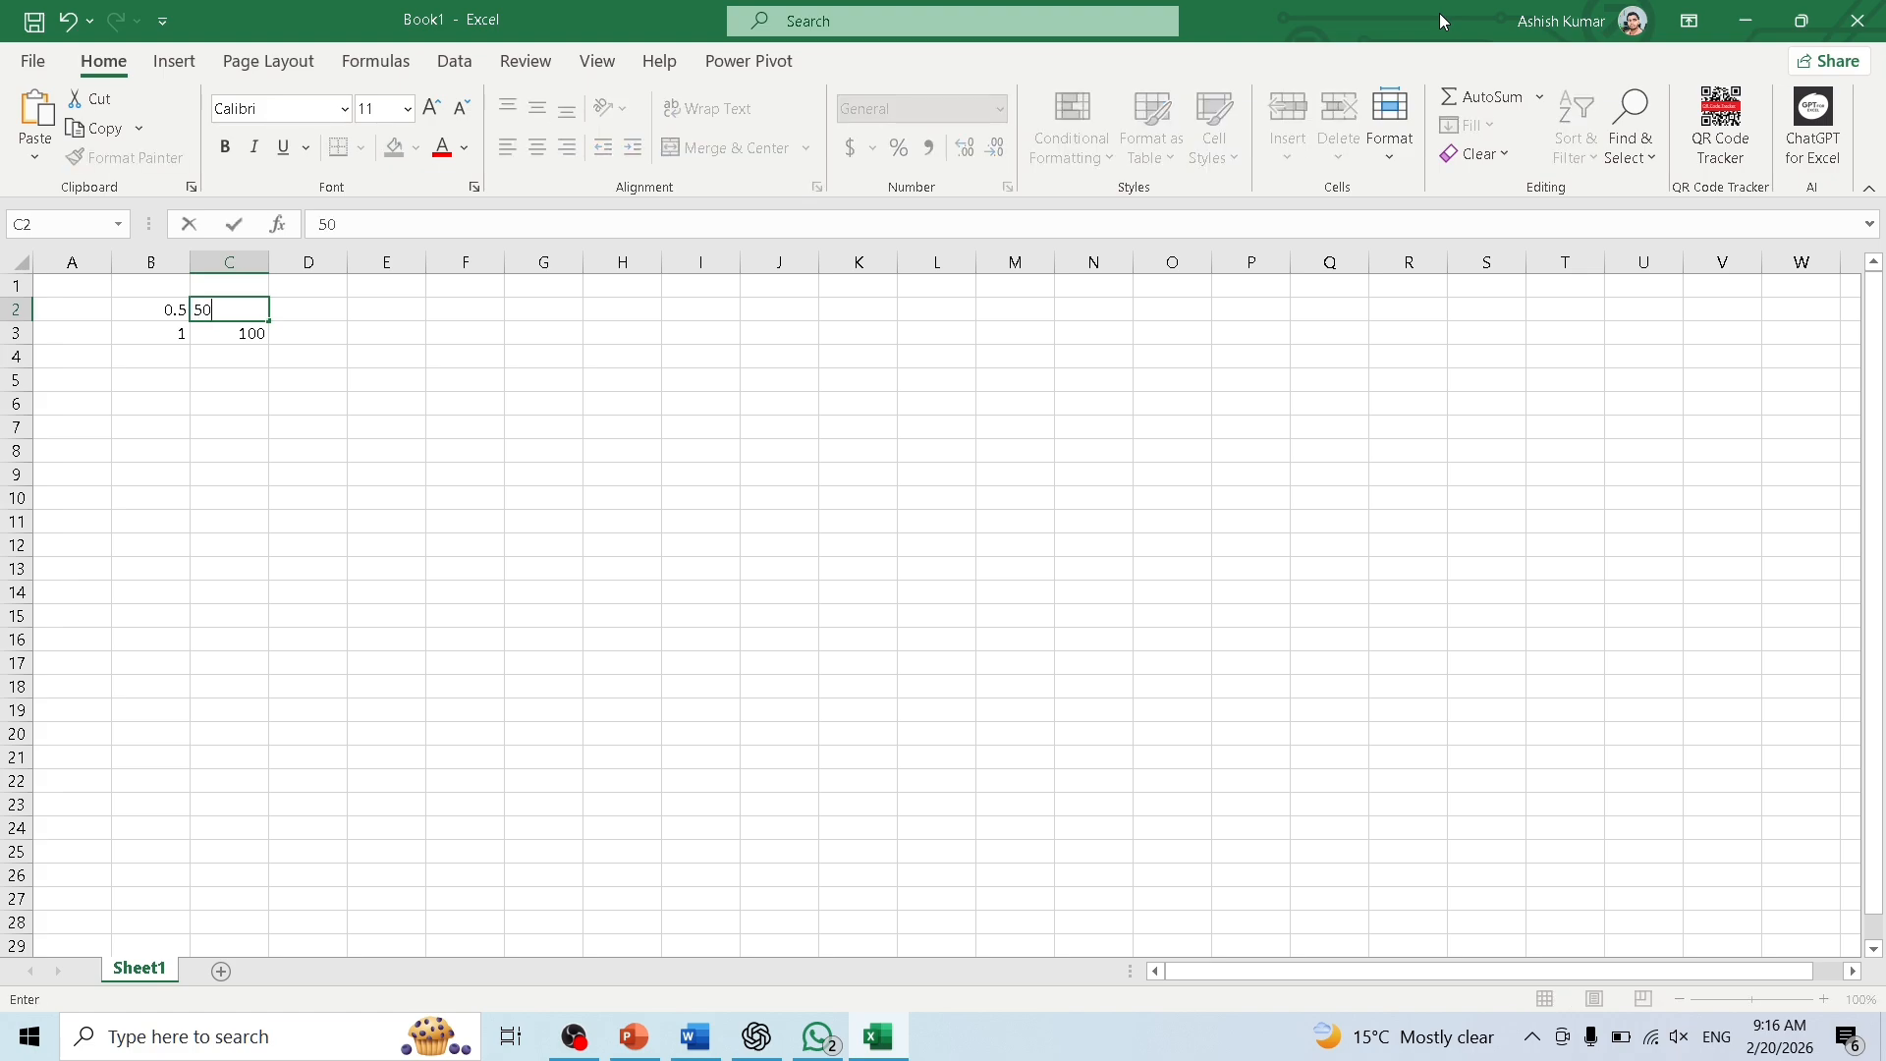
pyautogui.hotkey('ctrl', 'Return')
pyautogui.press('pagedown')
pyautogui.press('Right')
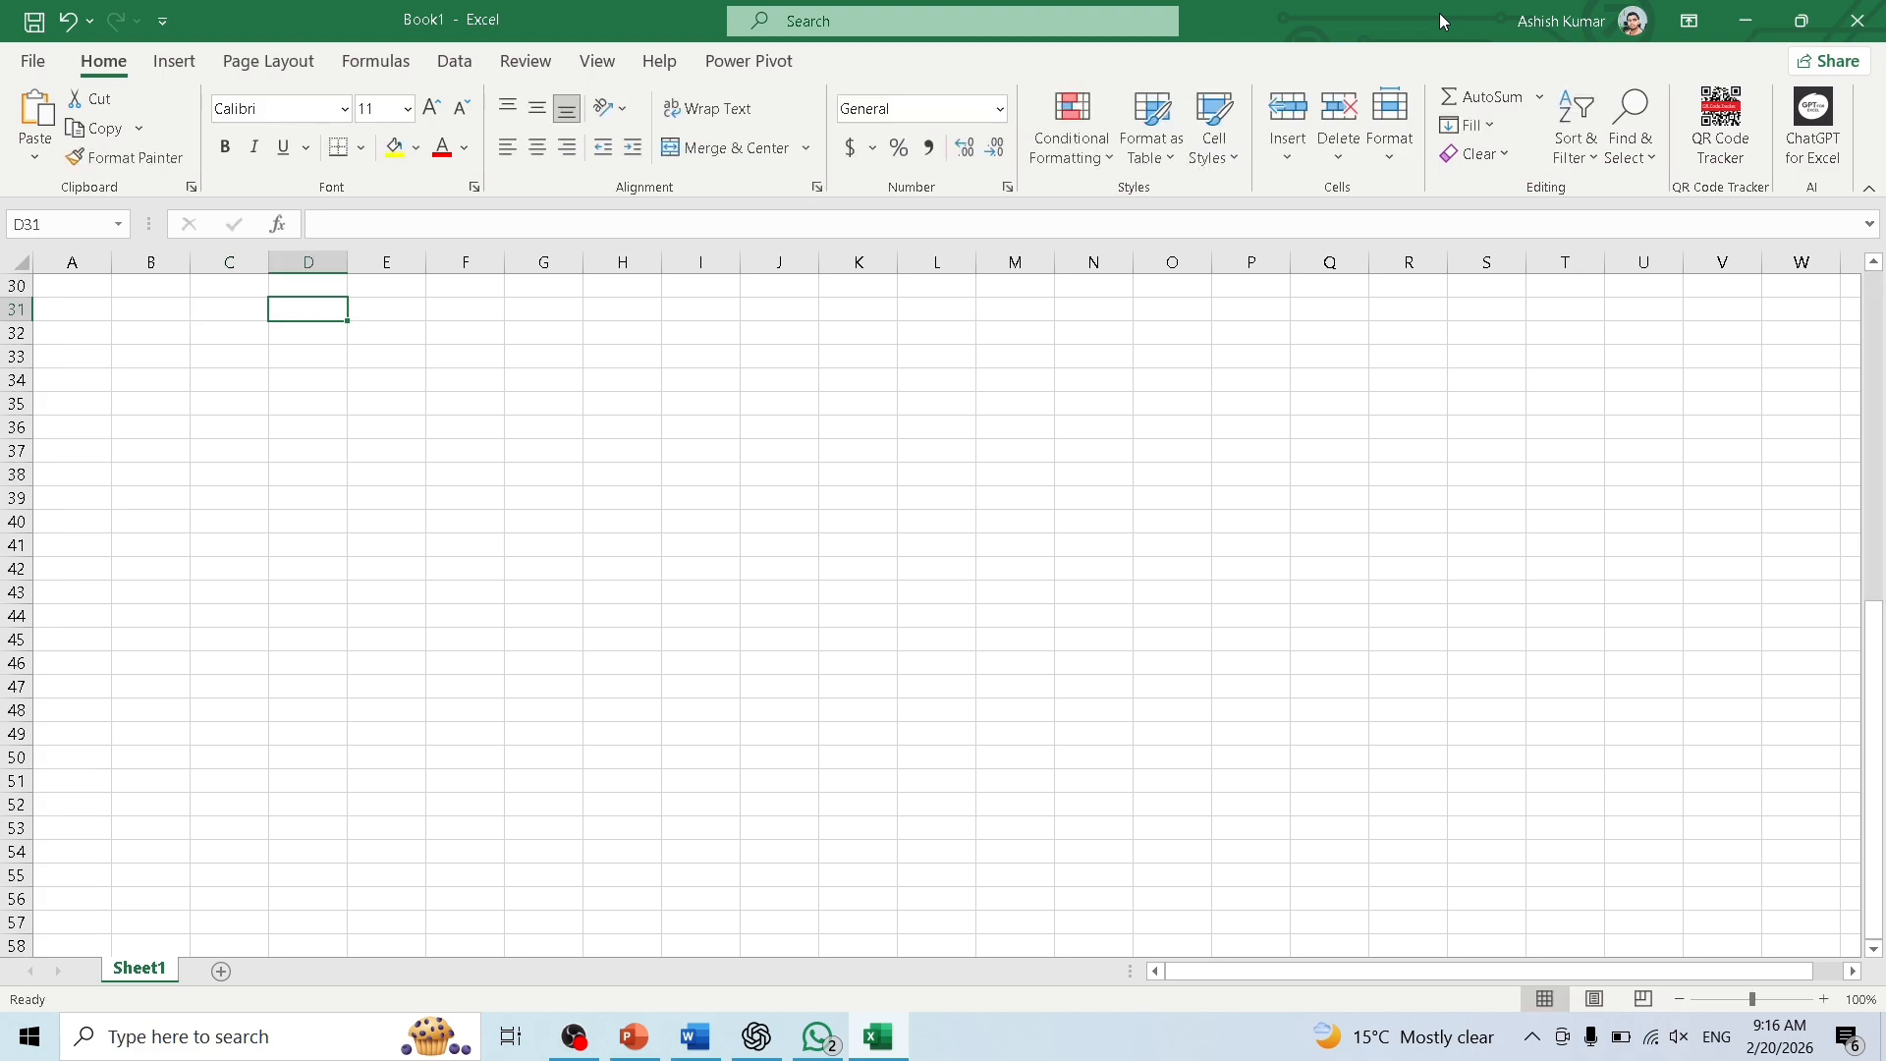
pyautogui.hotkey('ctrl', 'z')
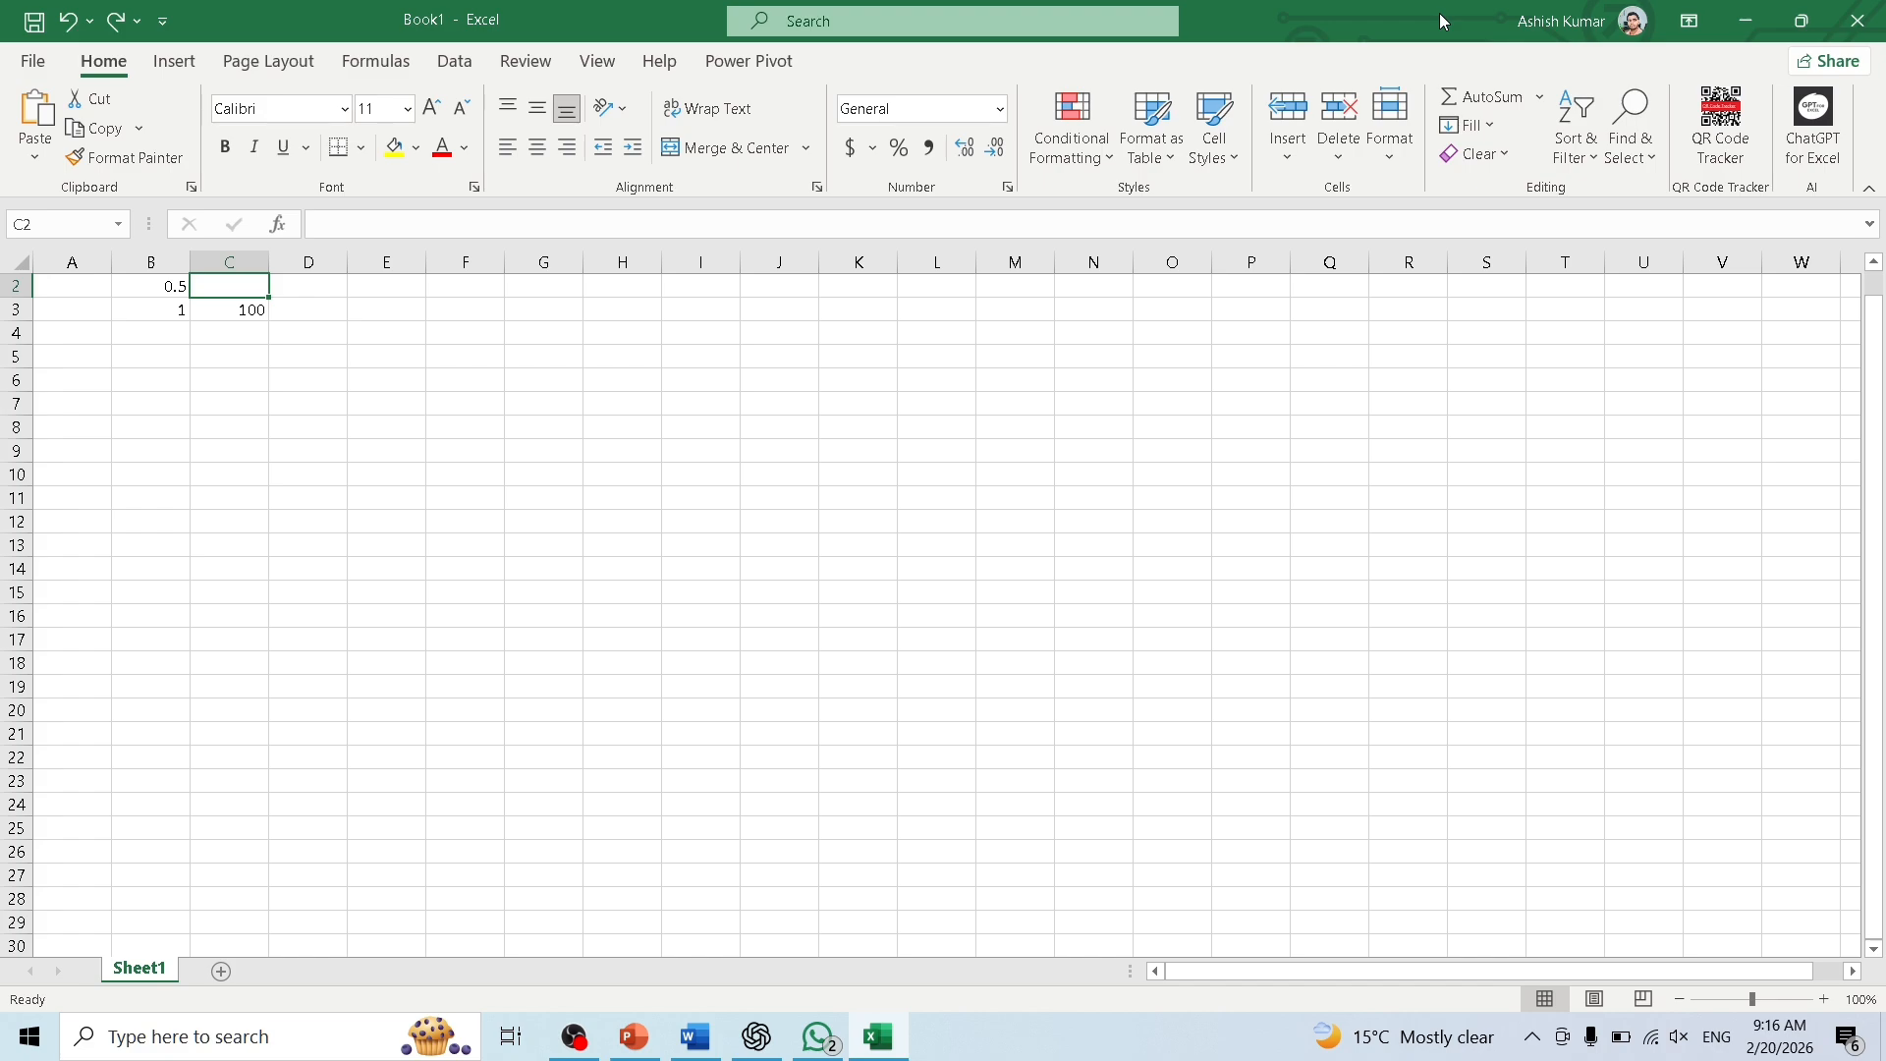
# Enter 50 in cell C2, above the 100.
pyautogui.write('50')
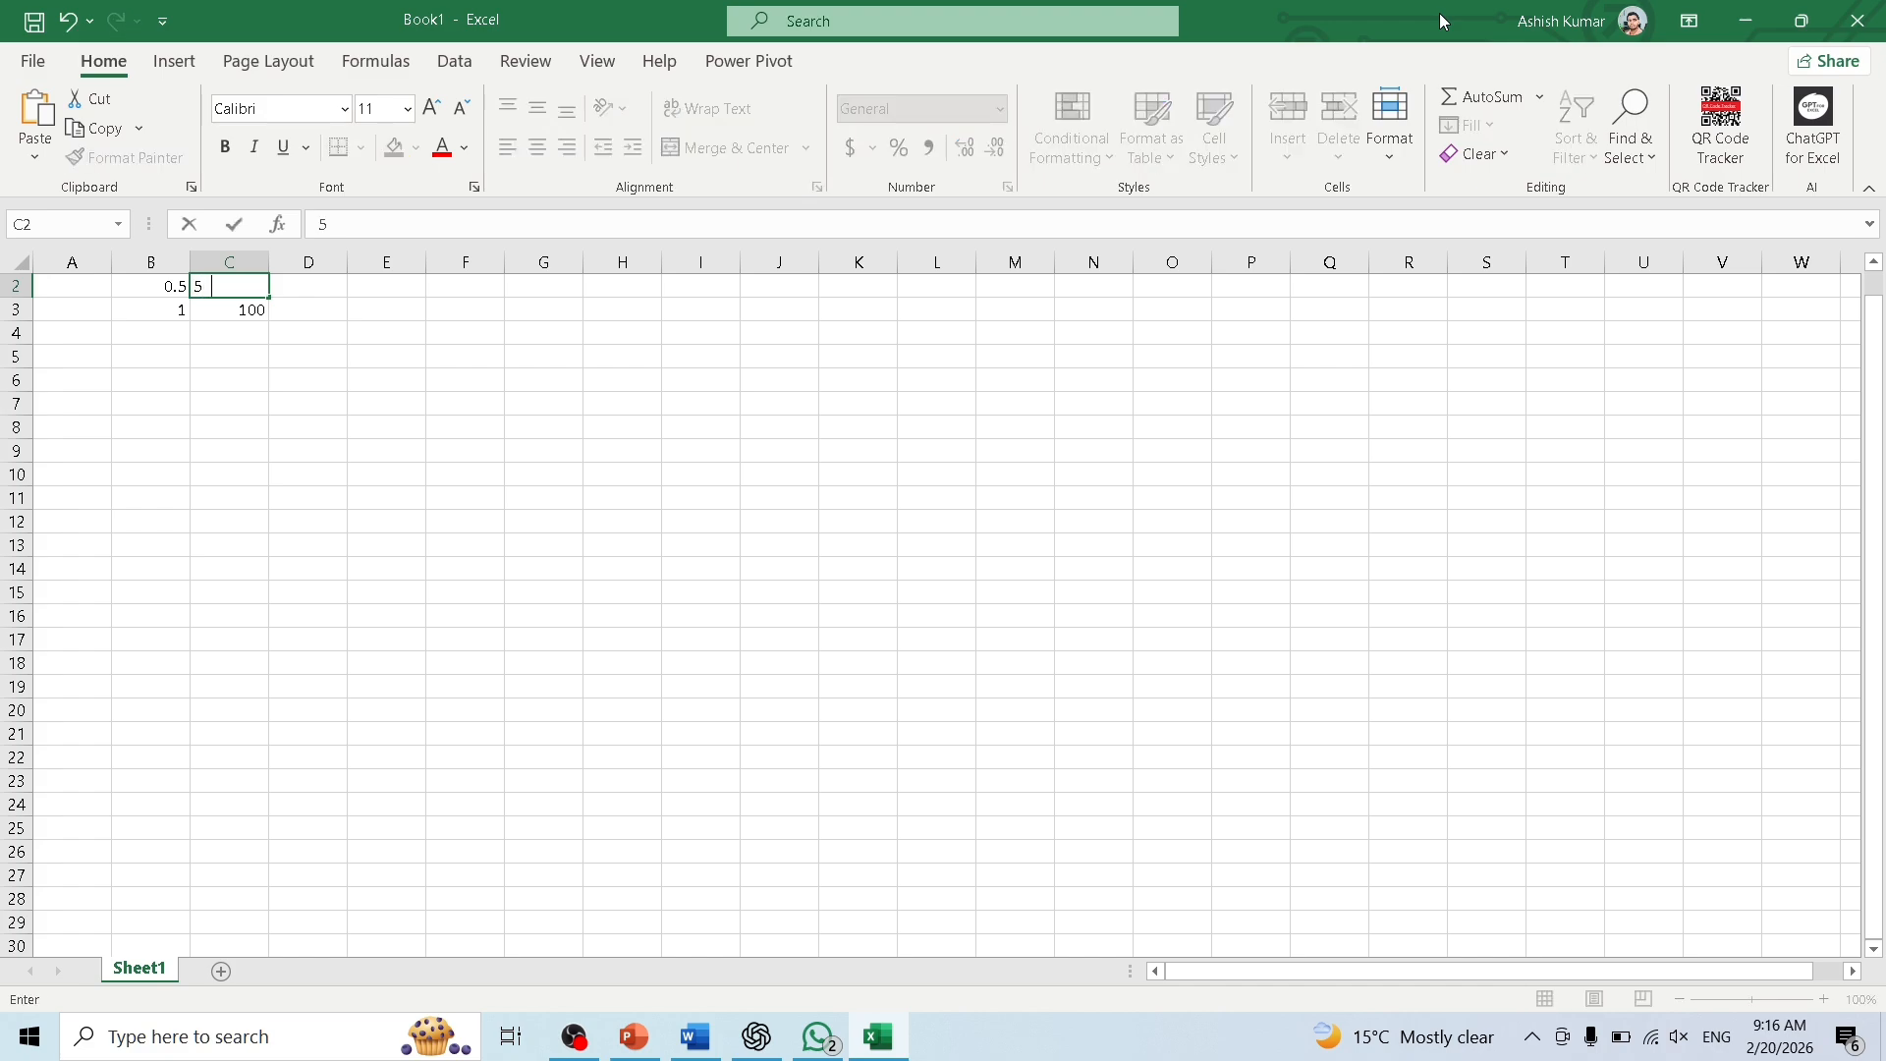
pyautogui.press('Tab')
pyautogui.press('Right')
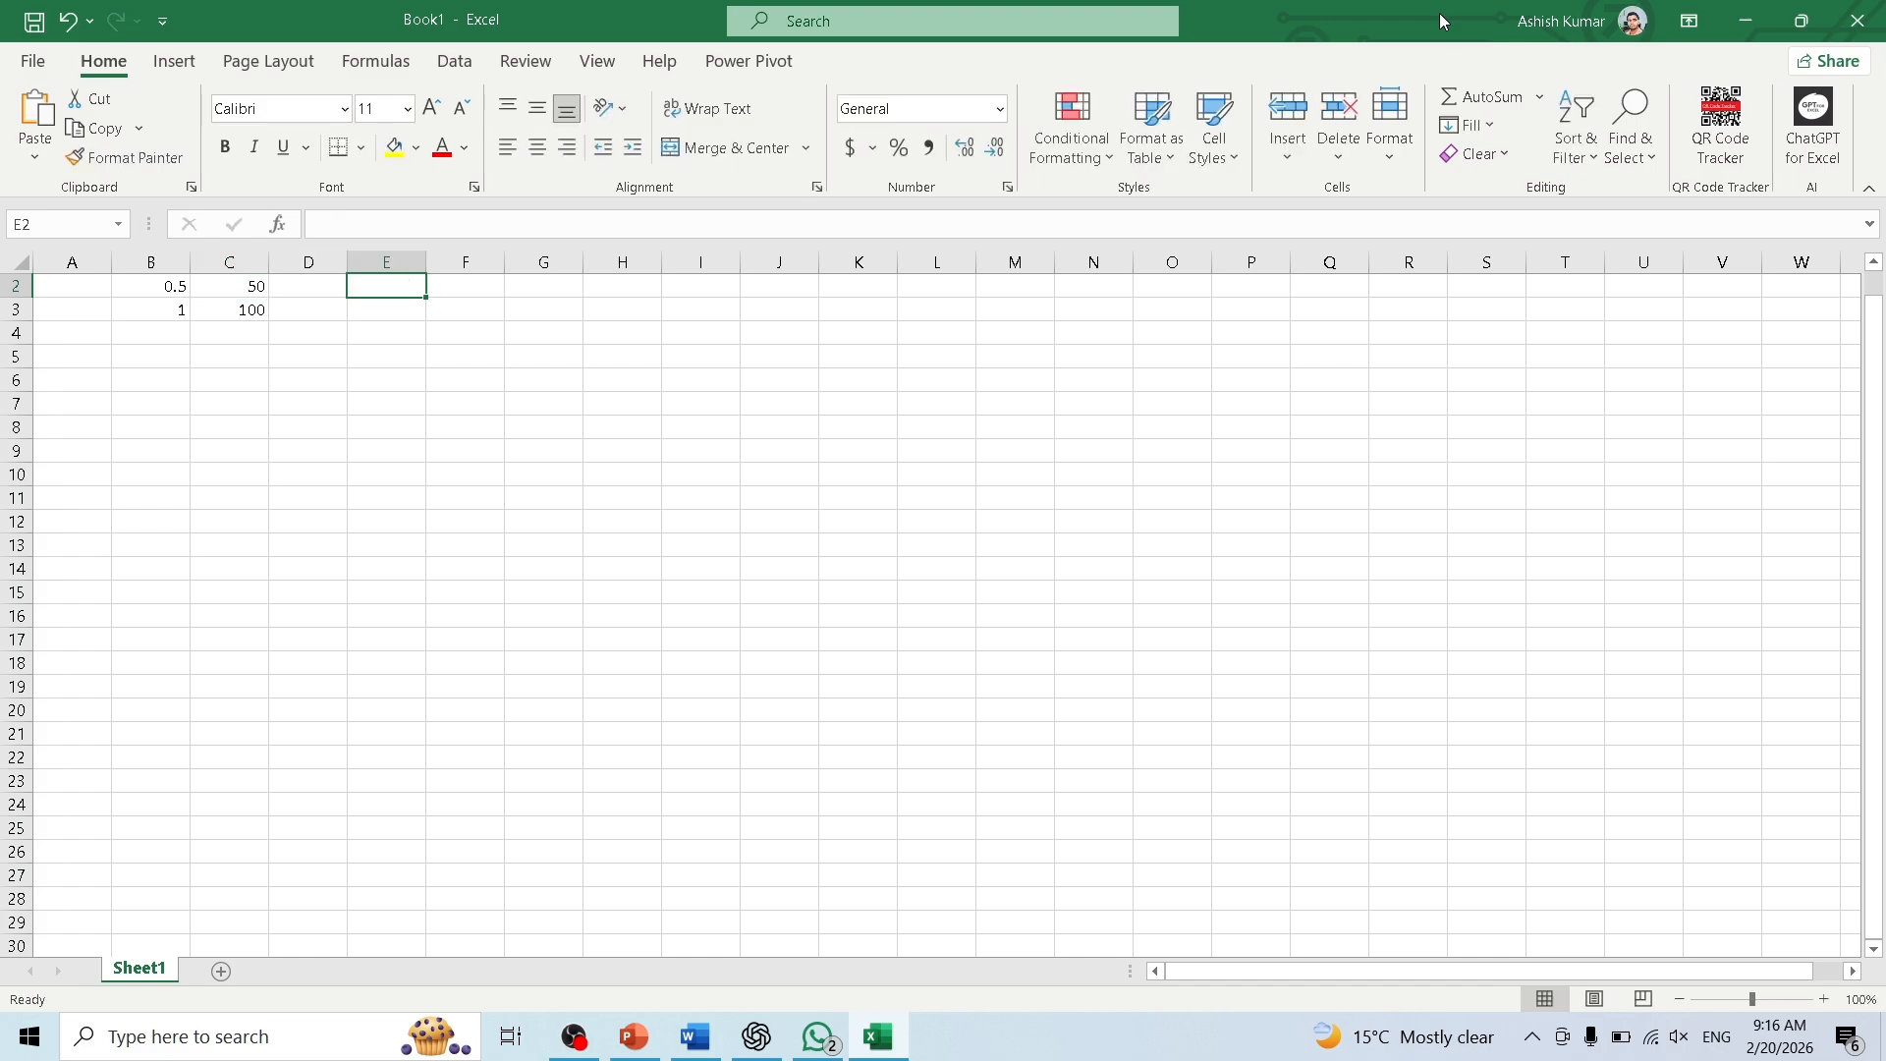
# Format the values in cells B2 and B3 as percentages.
pyautogui.click(150, 286)
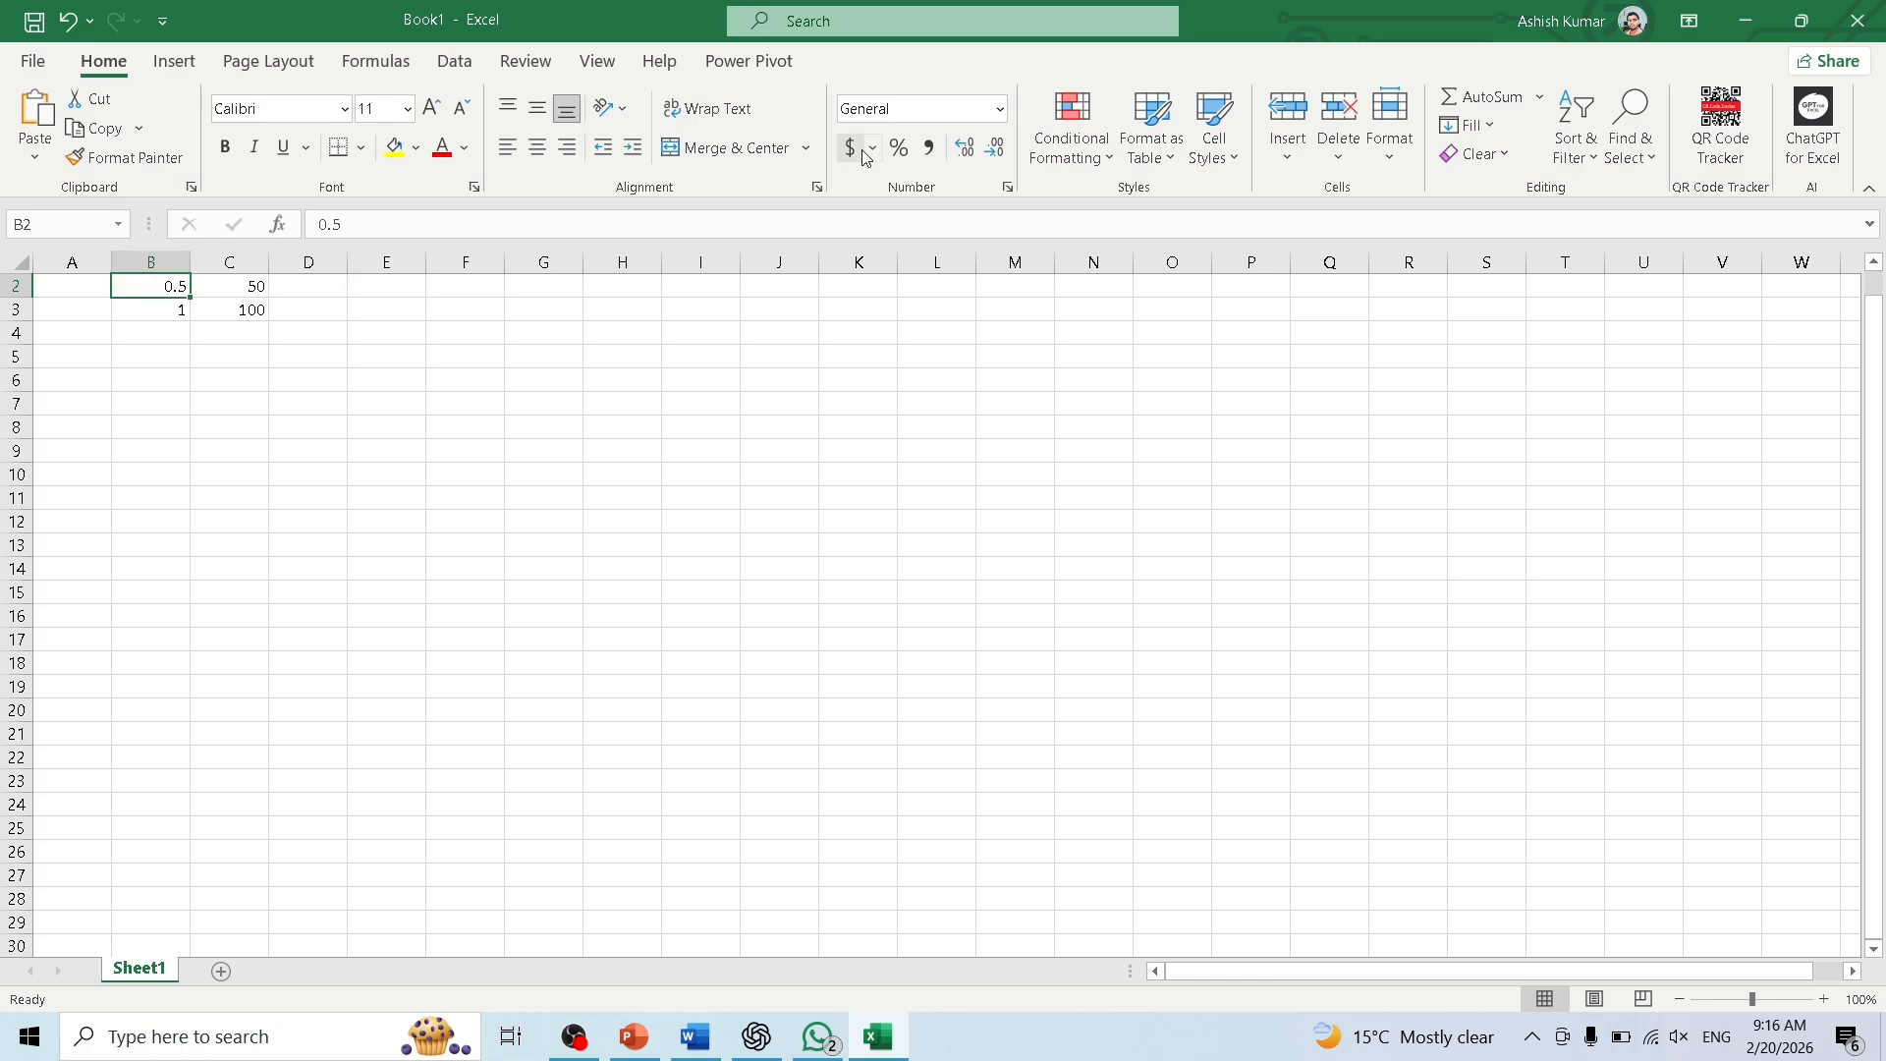
pyautogui.click(899, 147)
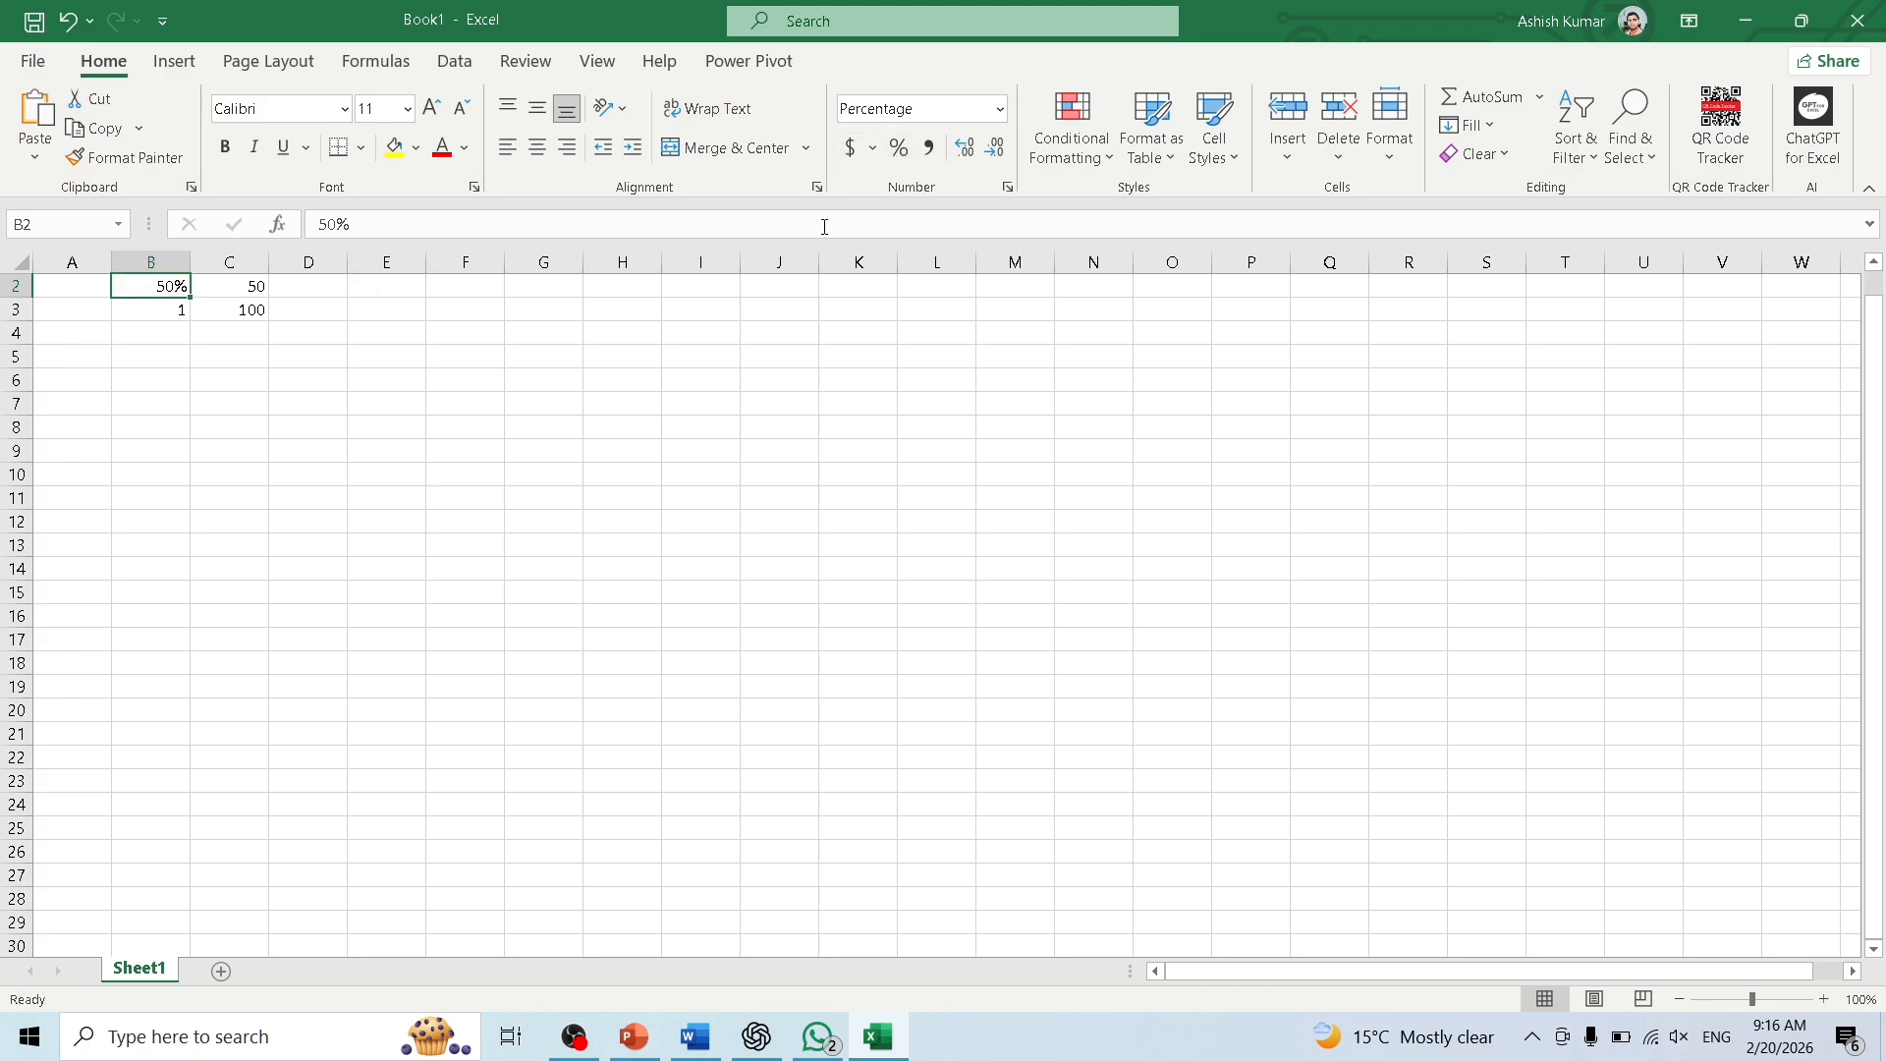
pyautogui.click(182, 313)
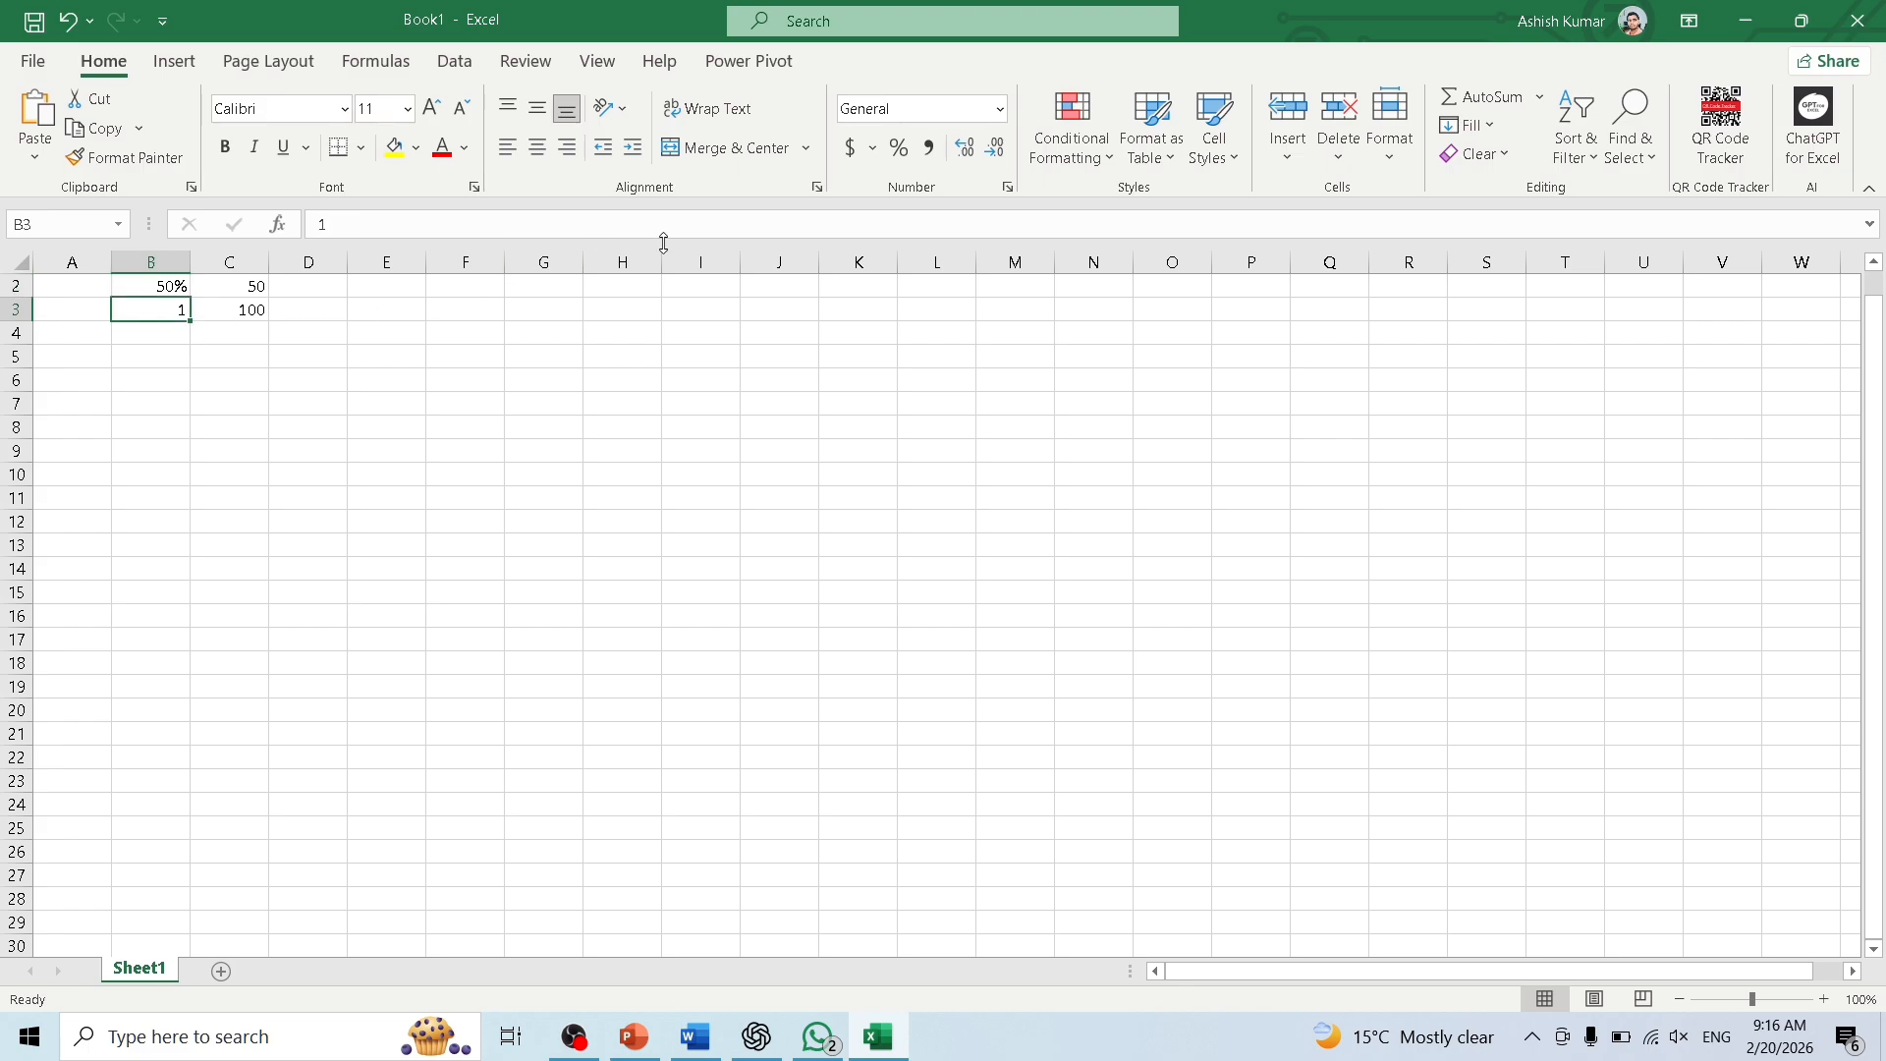
pyautogui.click(901, 149)
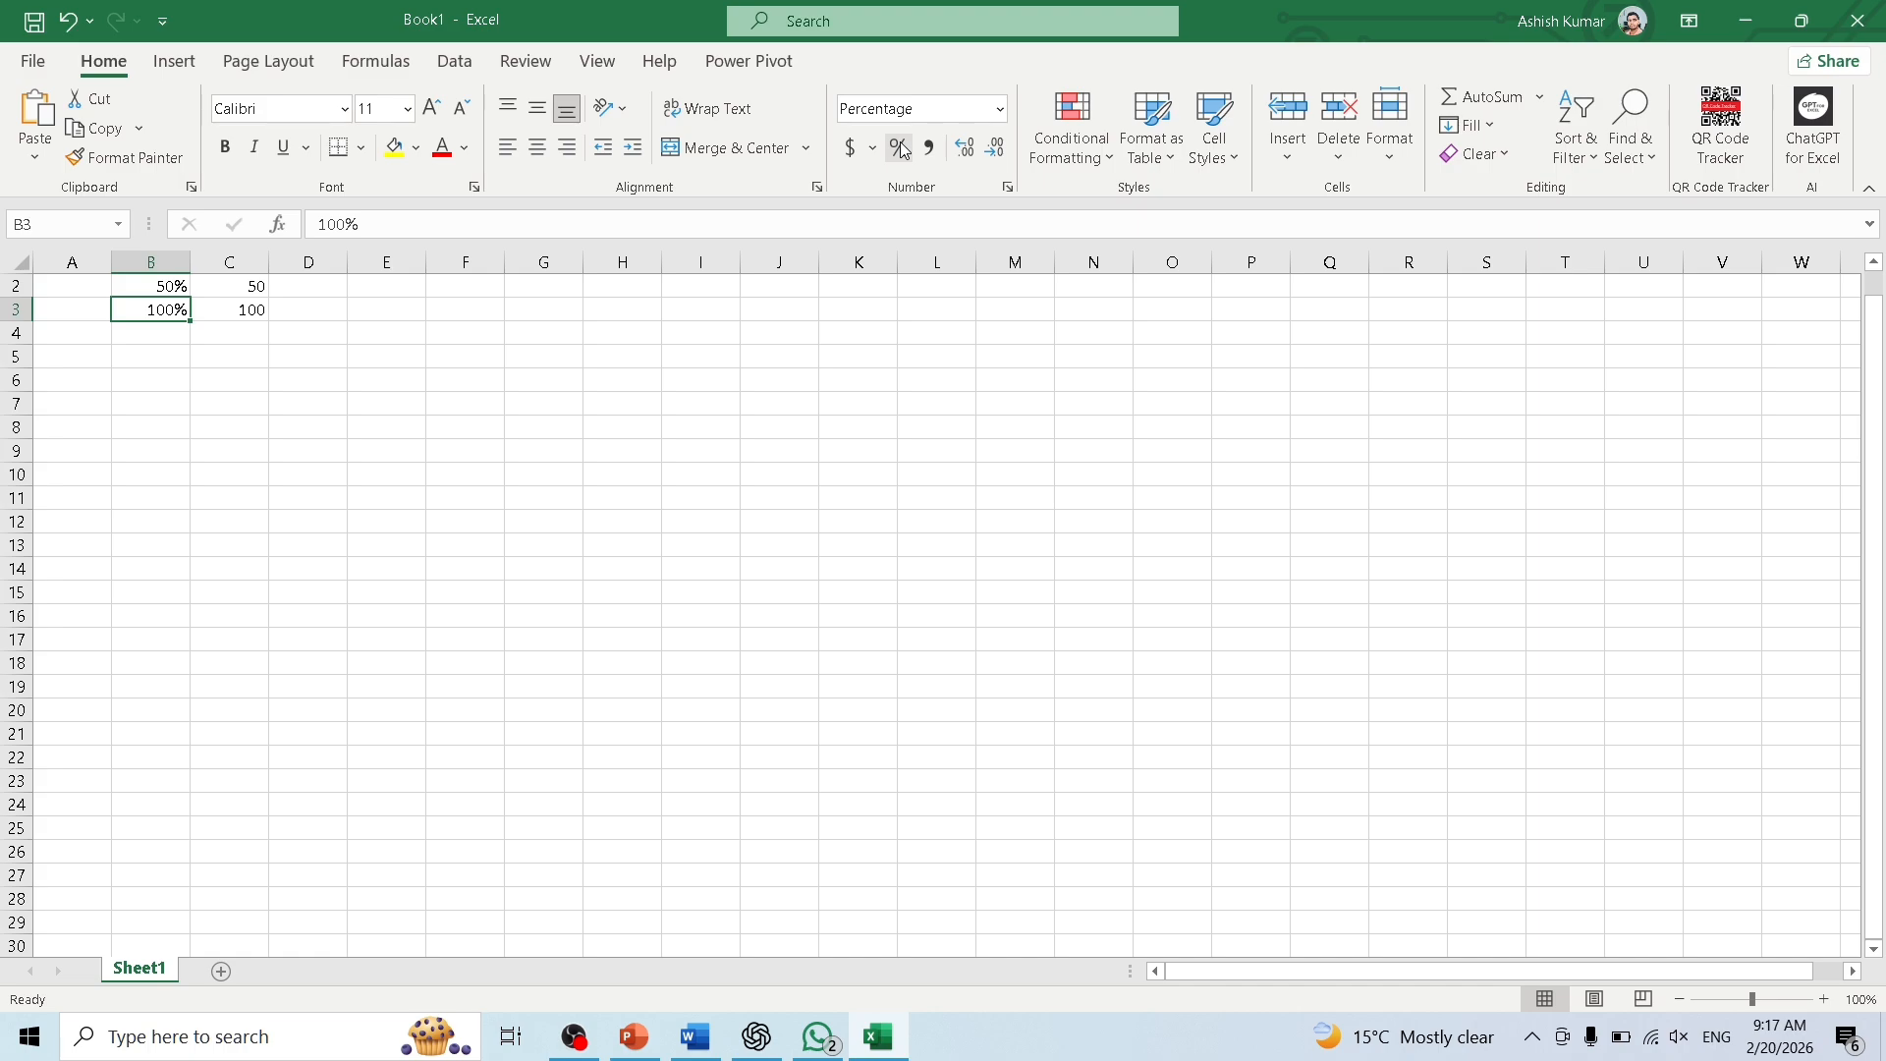
# Enter 123000 in cell E2.
pyautogui.press('Right')
pyautogui.press('Right')
pyautogui.press('Right')
pyautogui.press('Up')
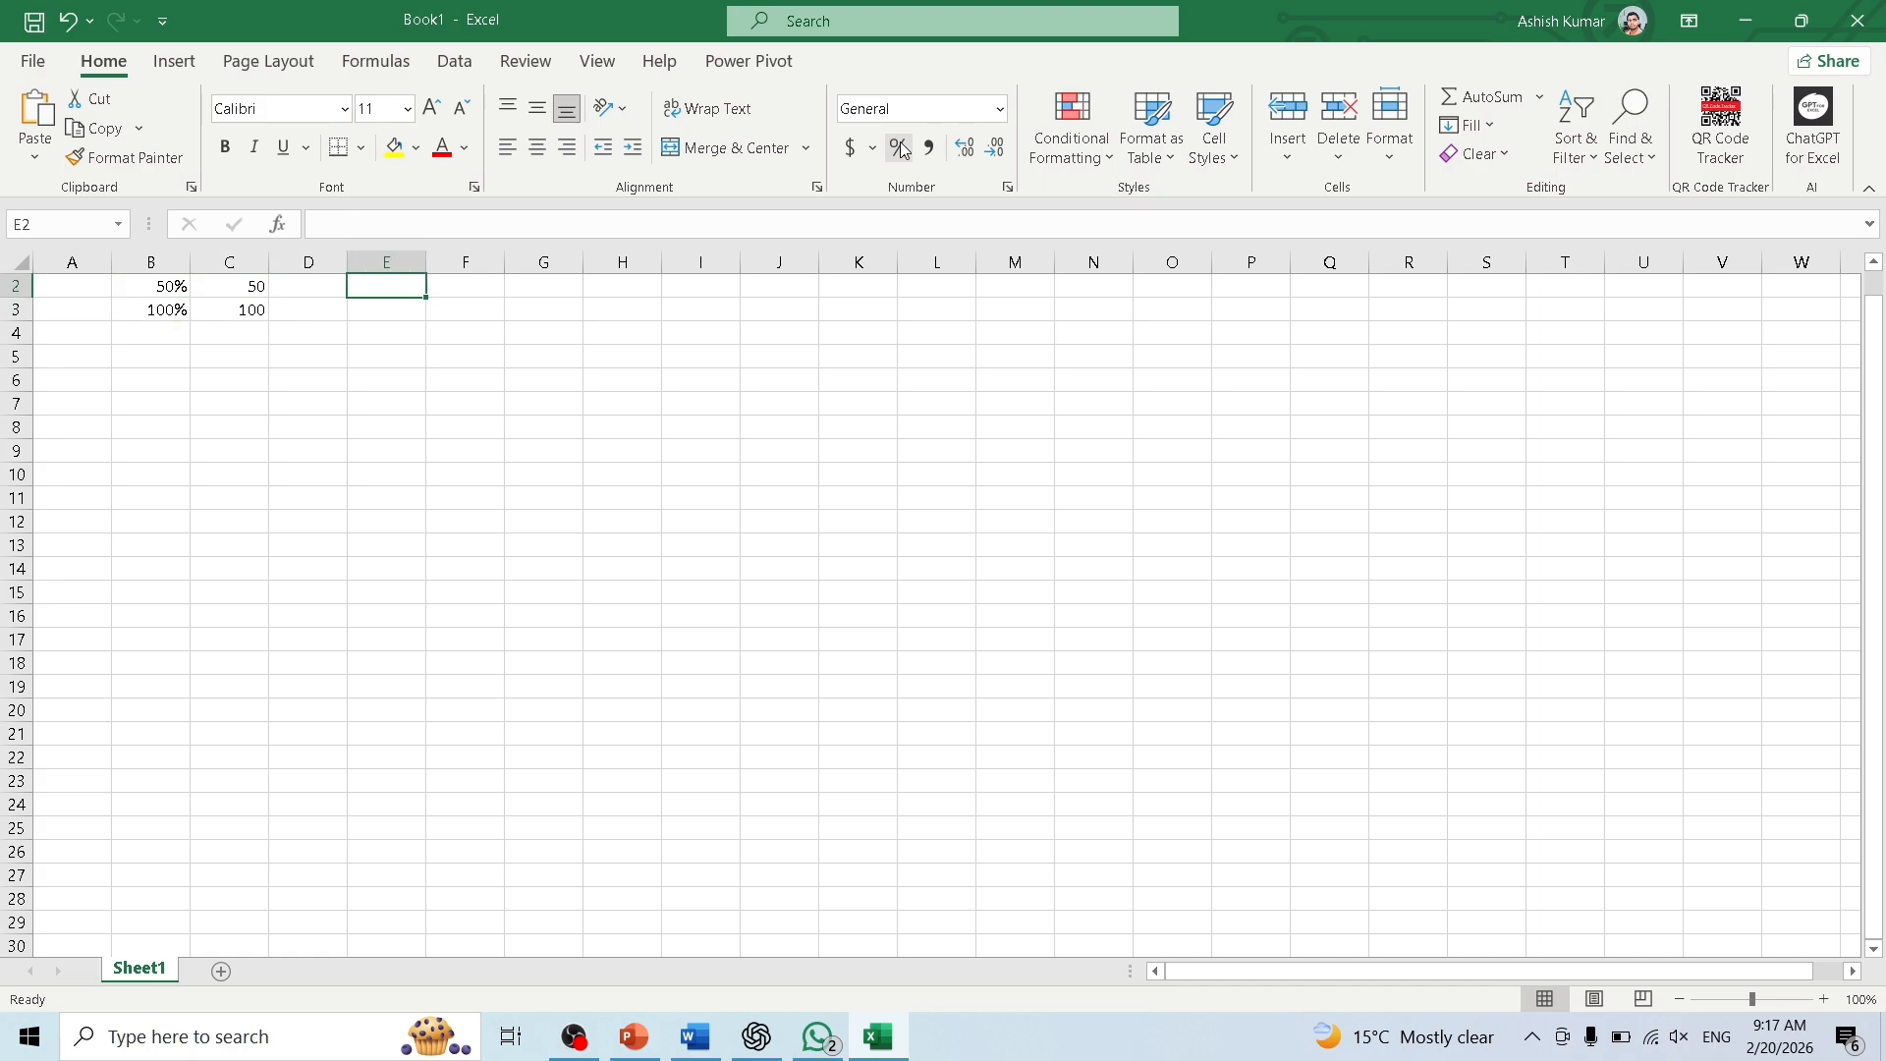
pyautogui.write('123')
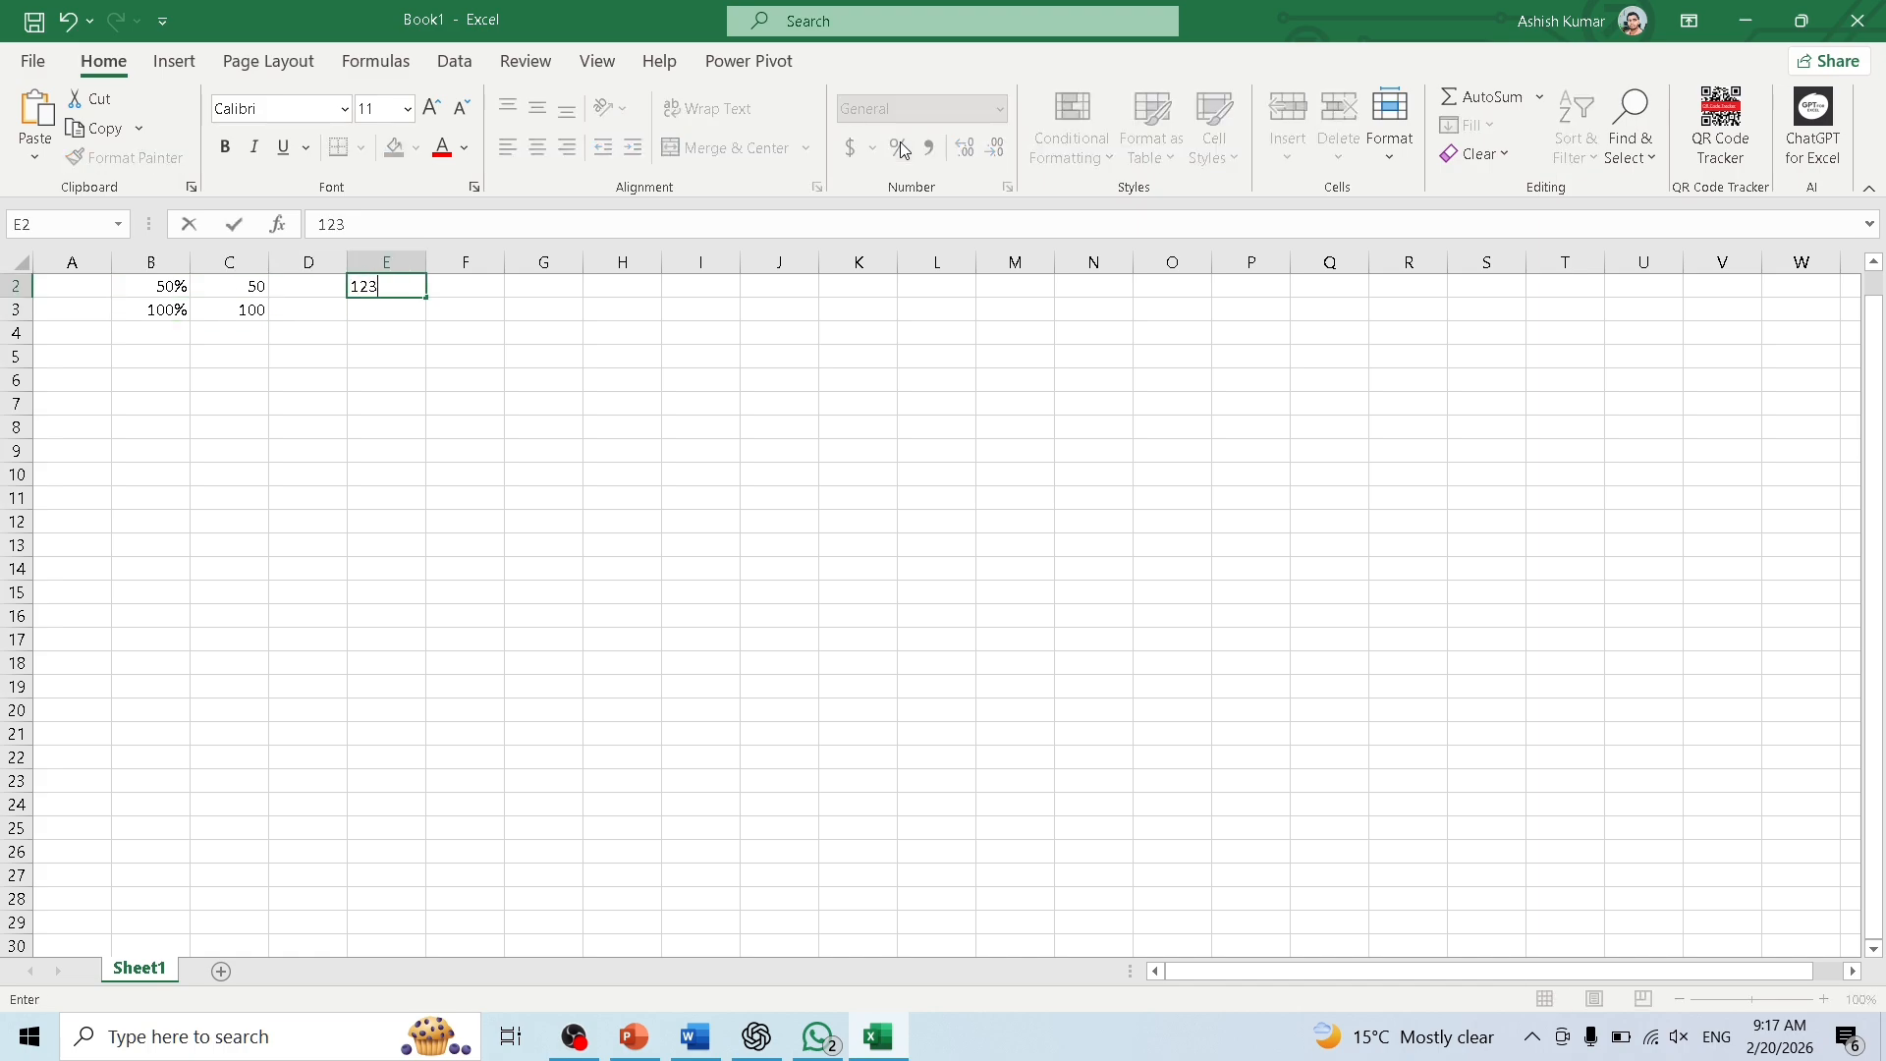
pyautogui.write('000')
pyautogui.press('Return')
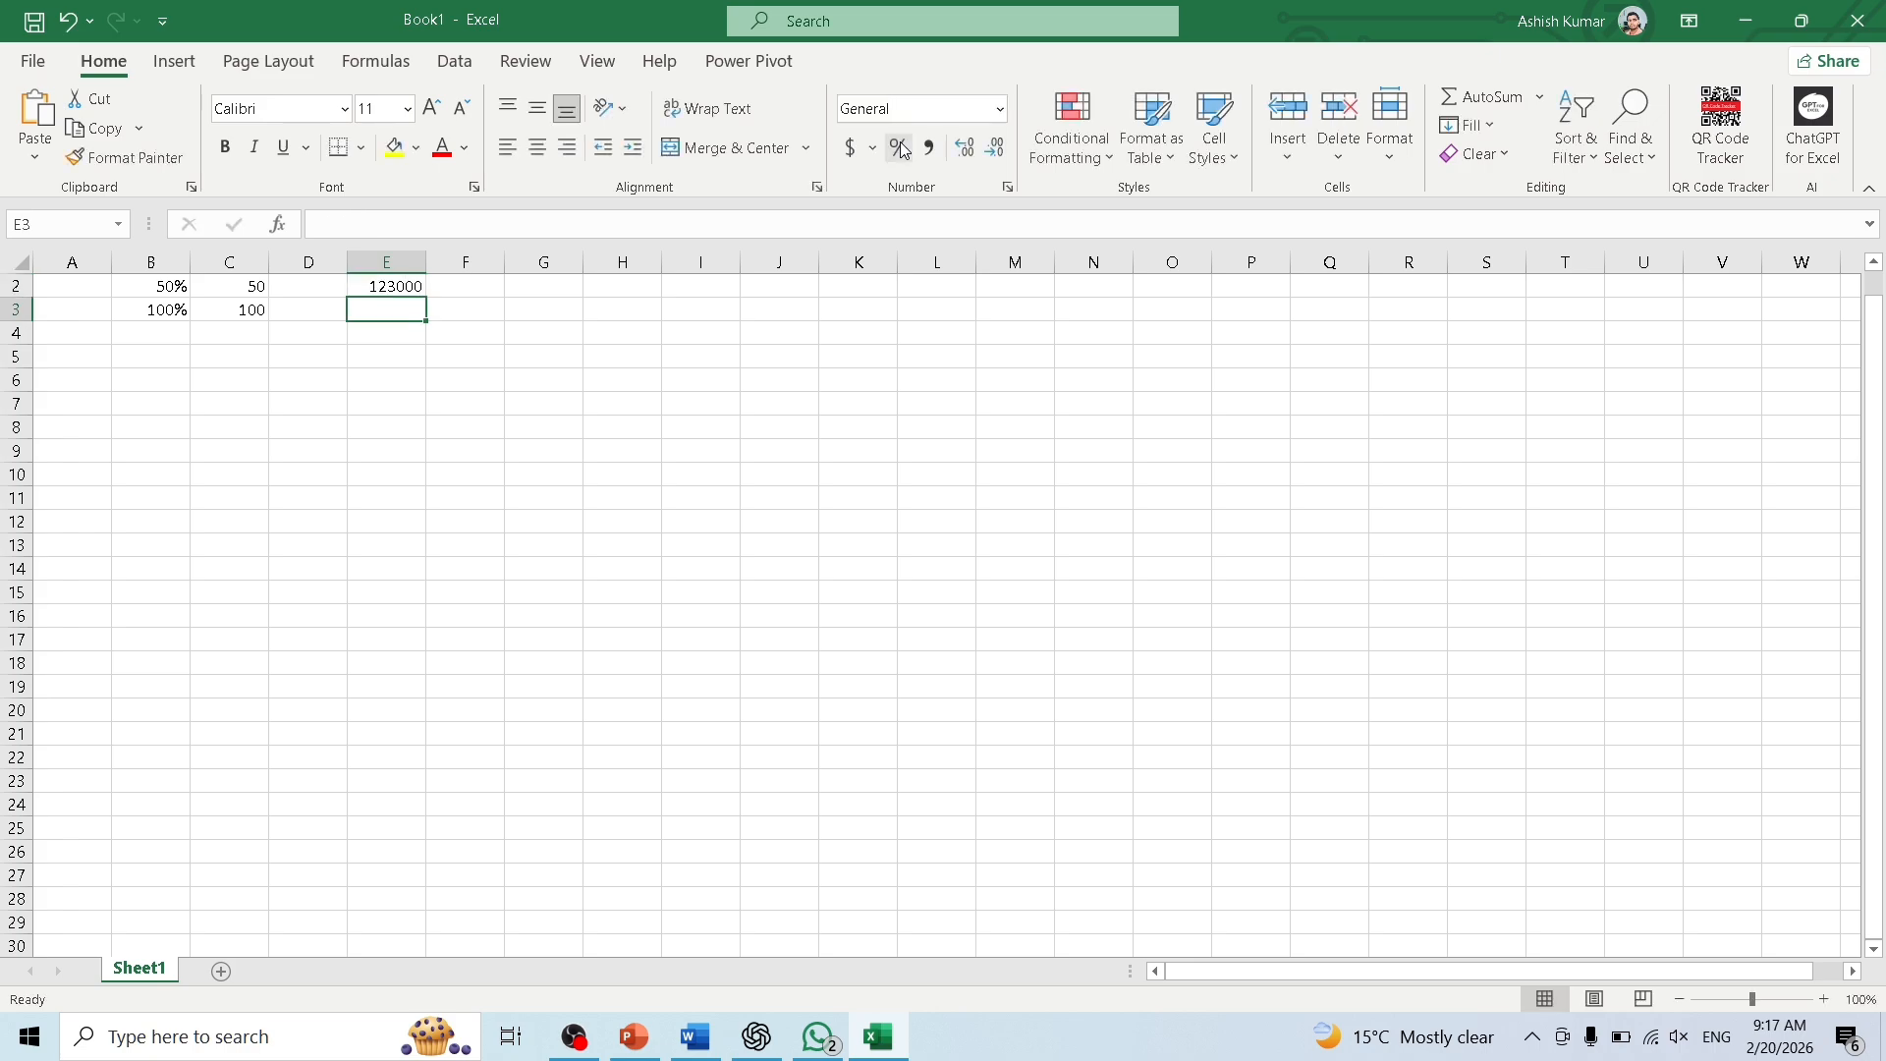
# Apply the Scientific number format to cell E2 and make column E slightly narrower.
pyautogui.press('Up')
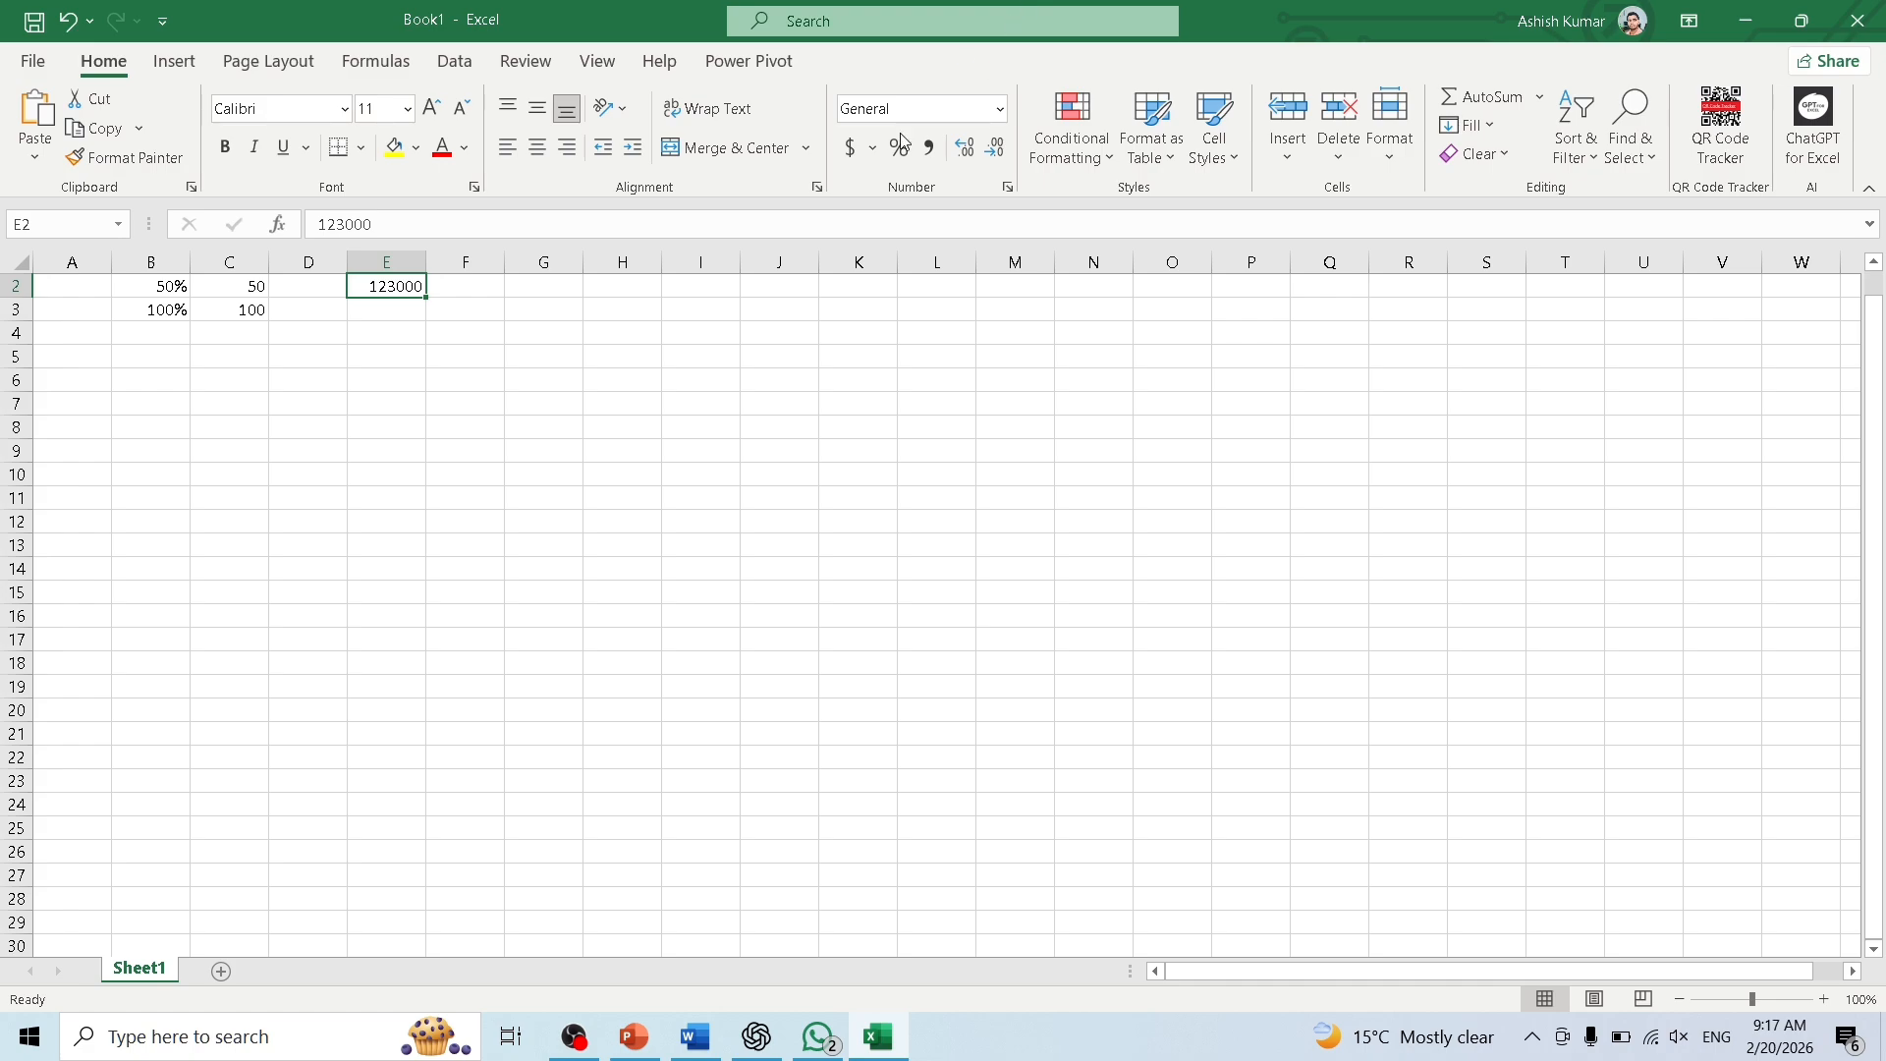
pyautogui.click(1002, 109)
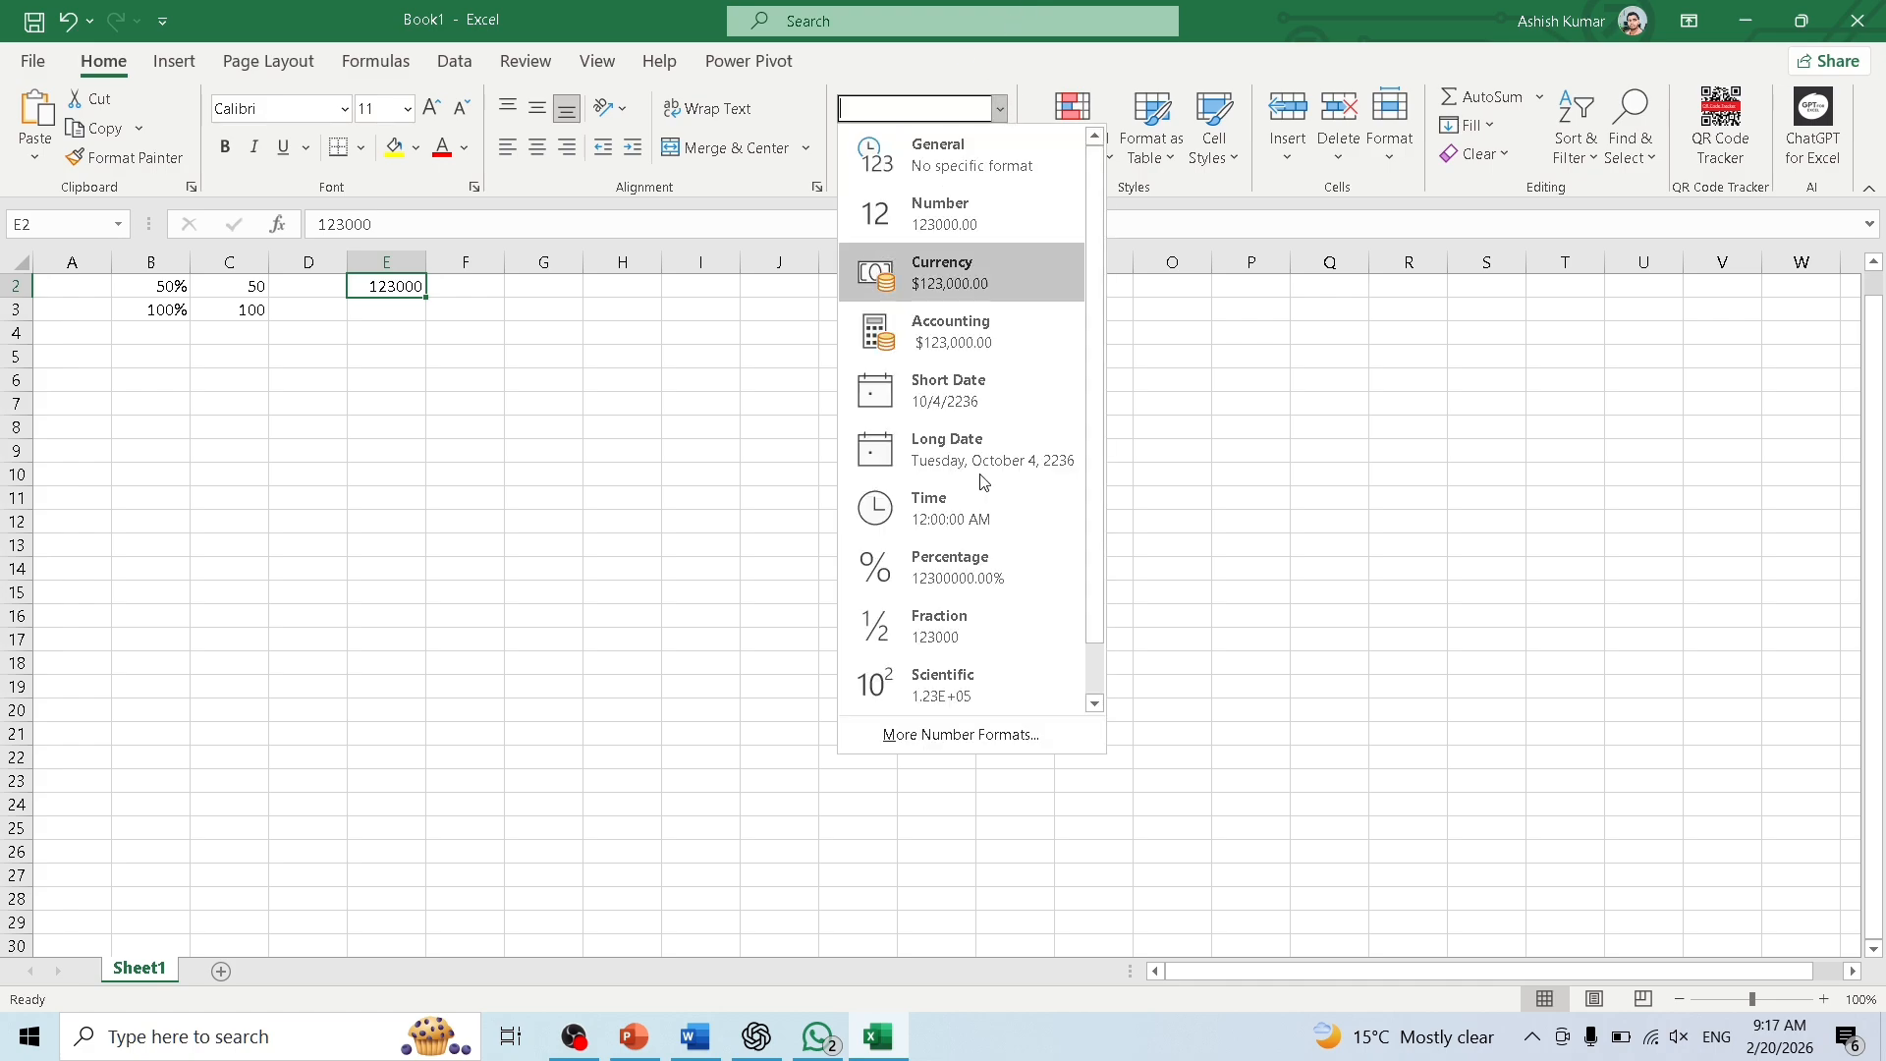
pyautogui.click(916, 692)
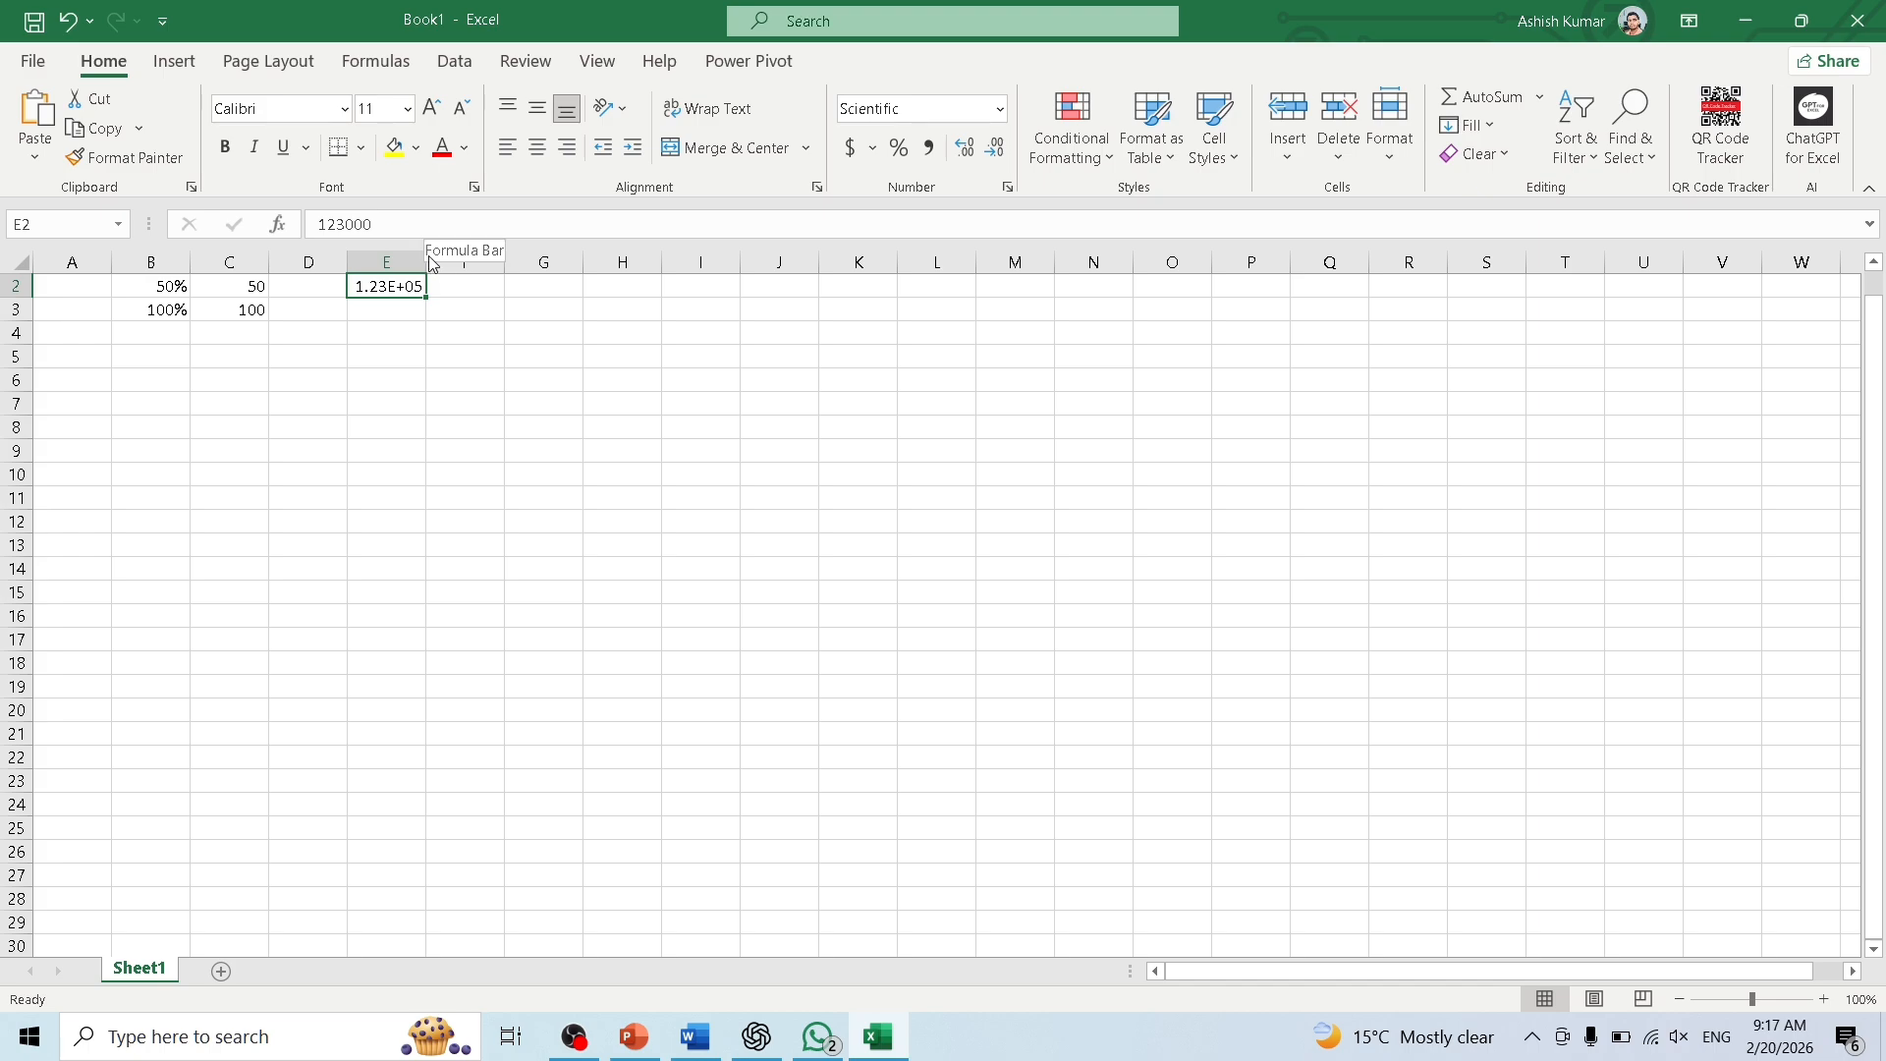
pyautogui.moveTo(421, 265); pyautogui.dragTo(417, 265)
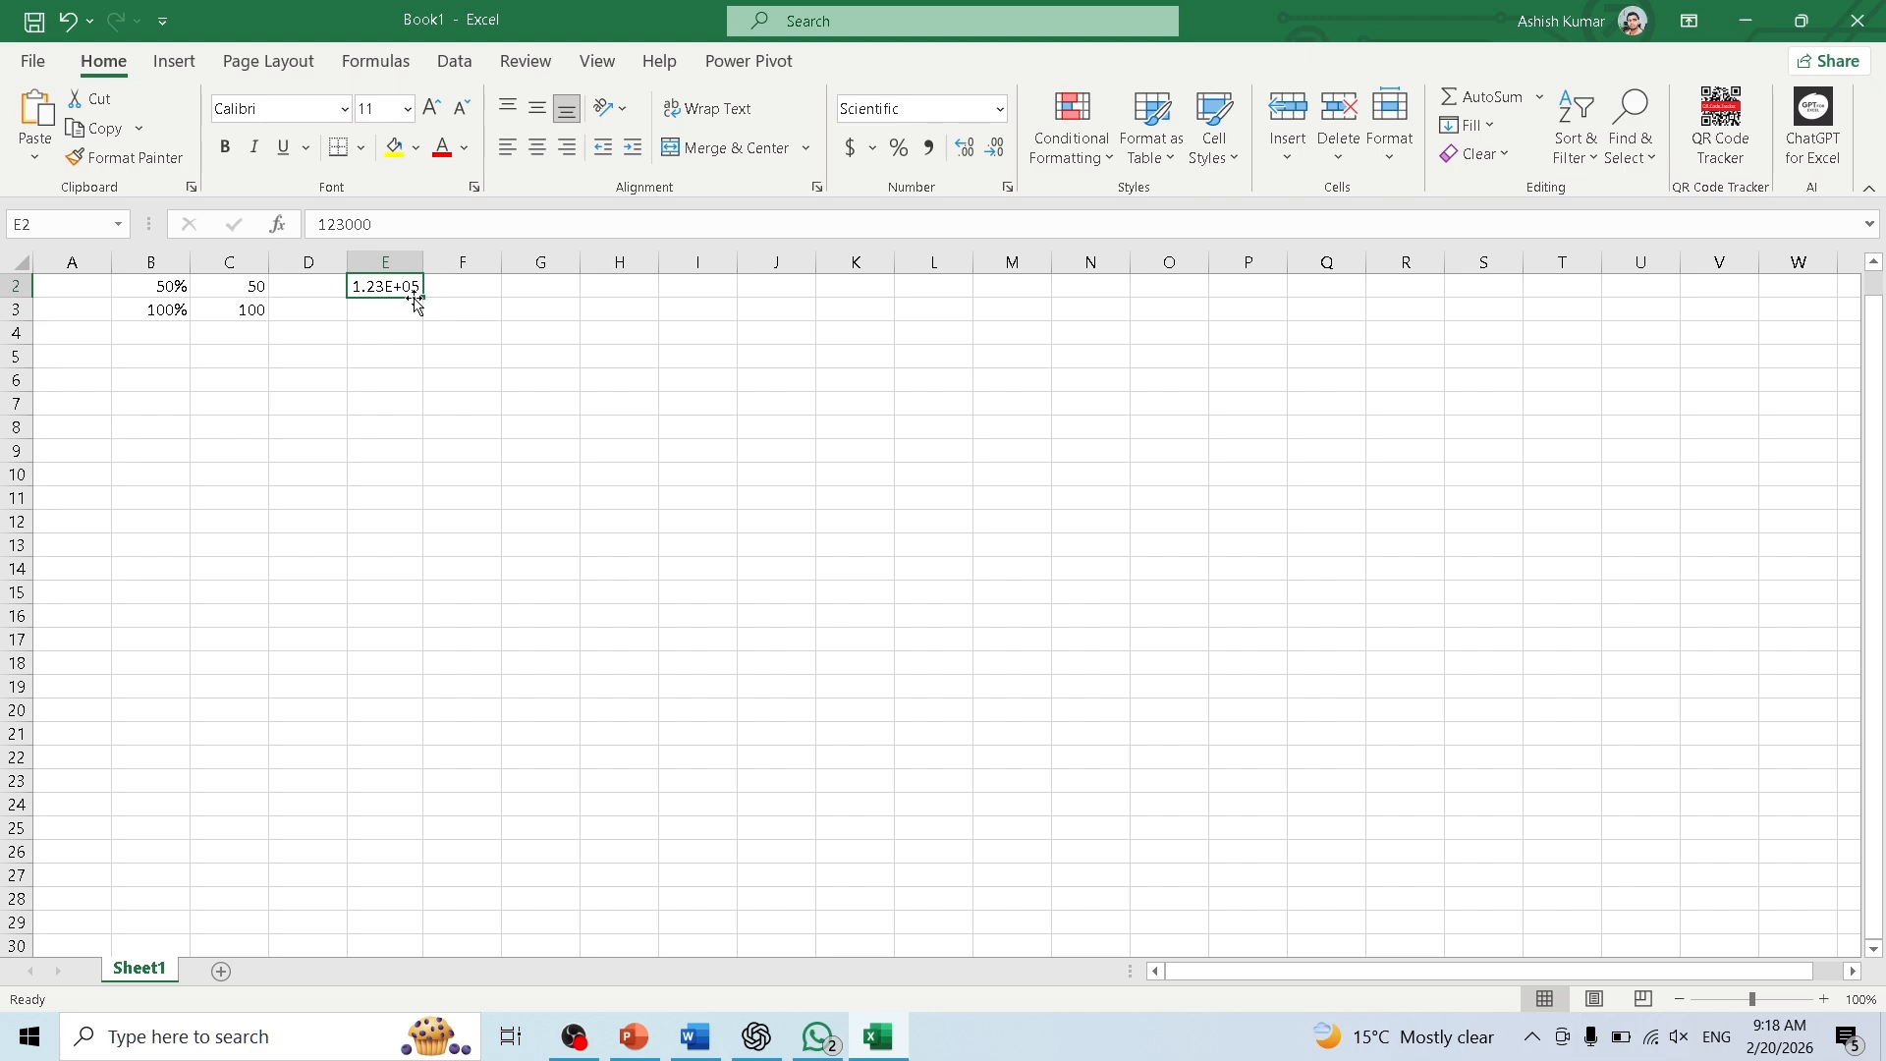
# Enter 400 in cell G2.
pyautogui.press('Right')
pyautogui.press('Right')
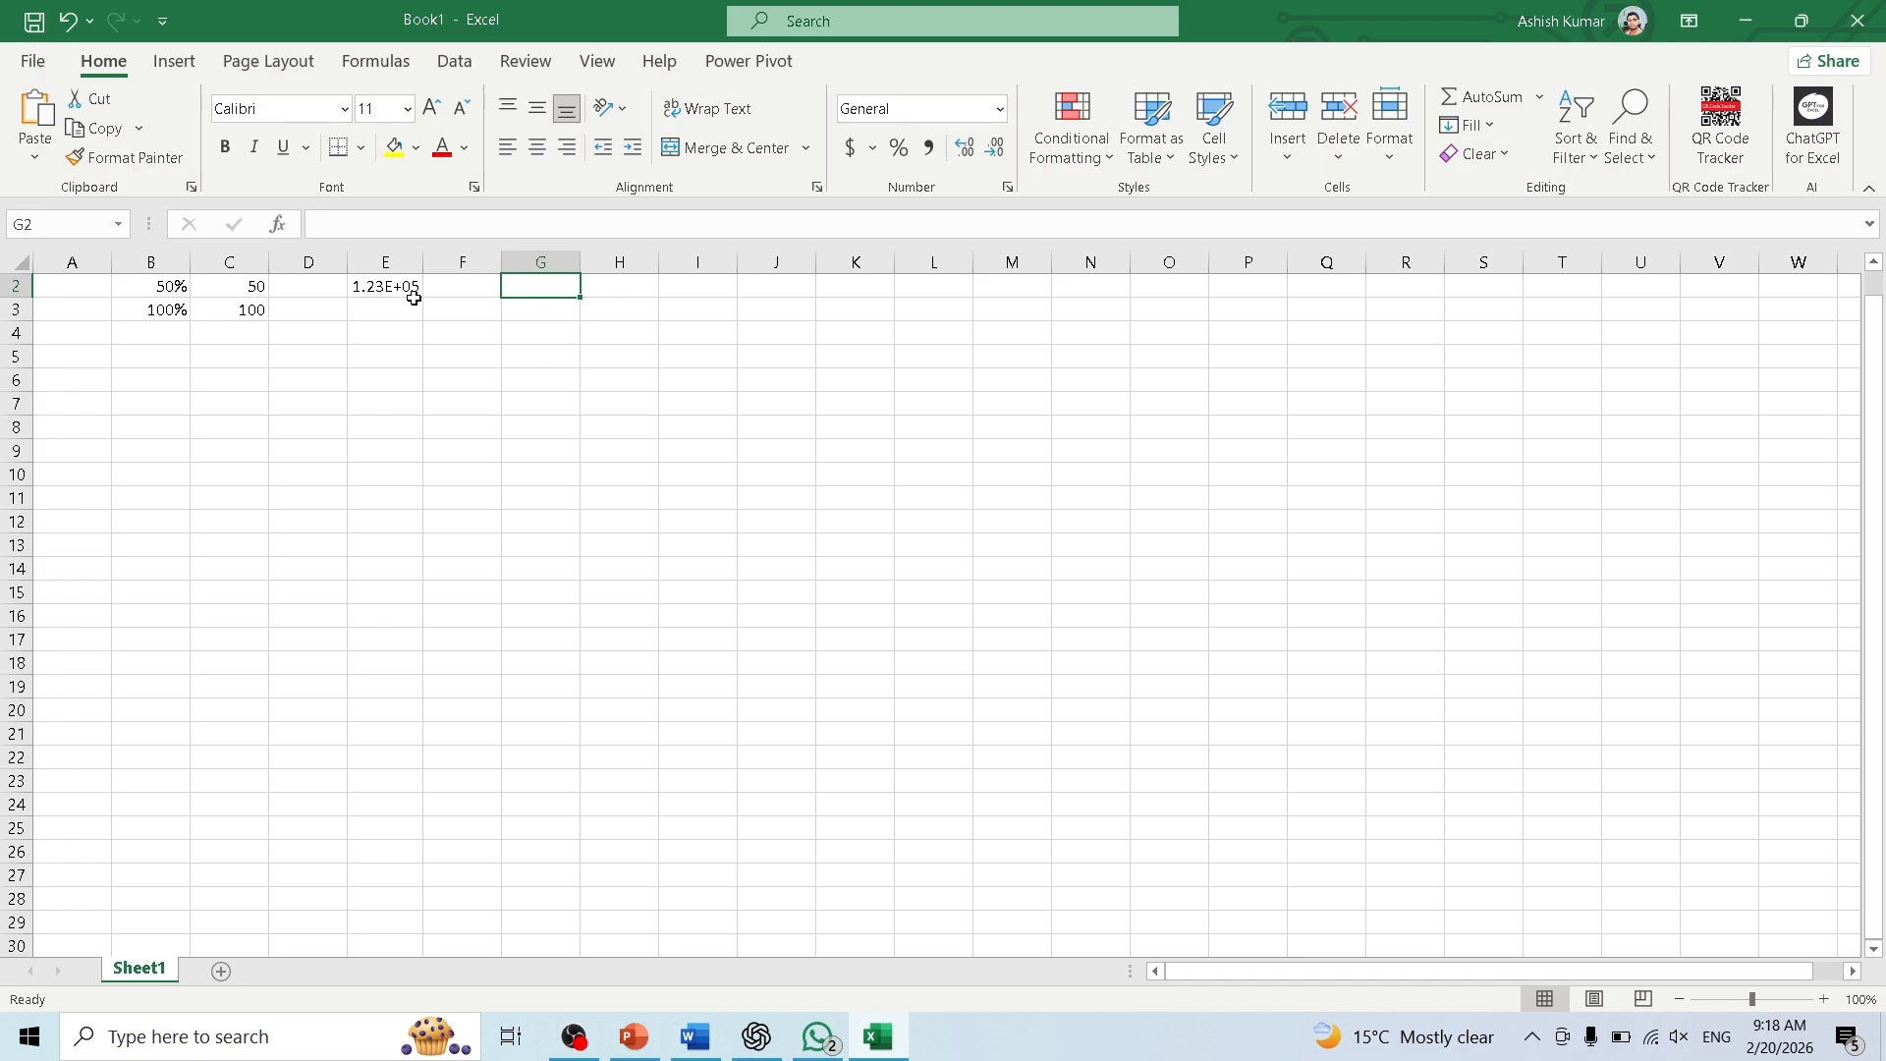
pyautogui.write('400')
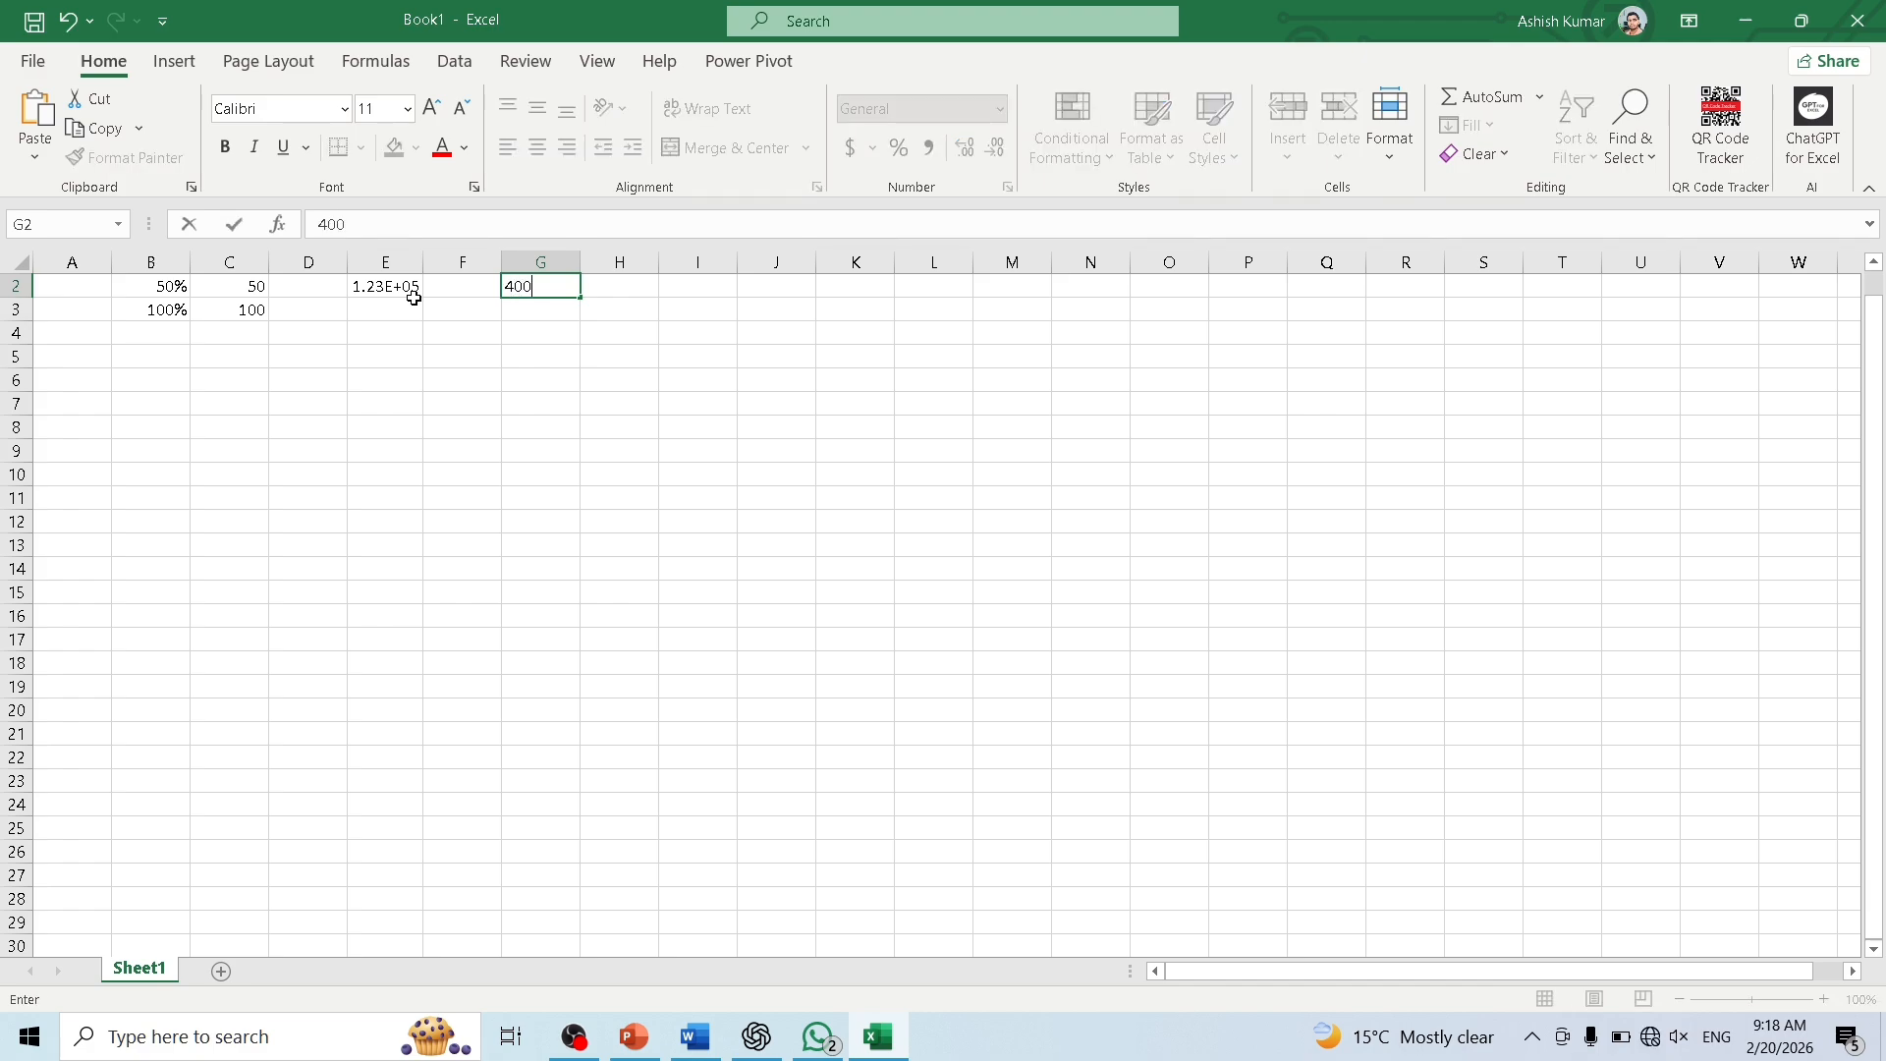
pyautogui.press('Return')
# Apply the US dollar accounting format, English (United States), to cell G2.
pyautogui.press('Up')
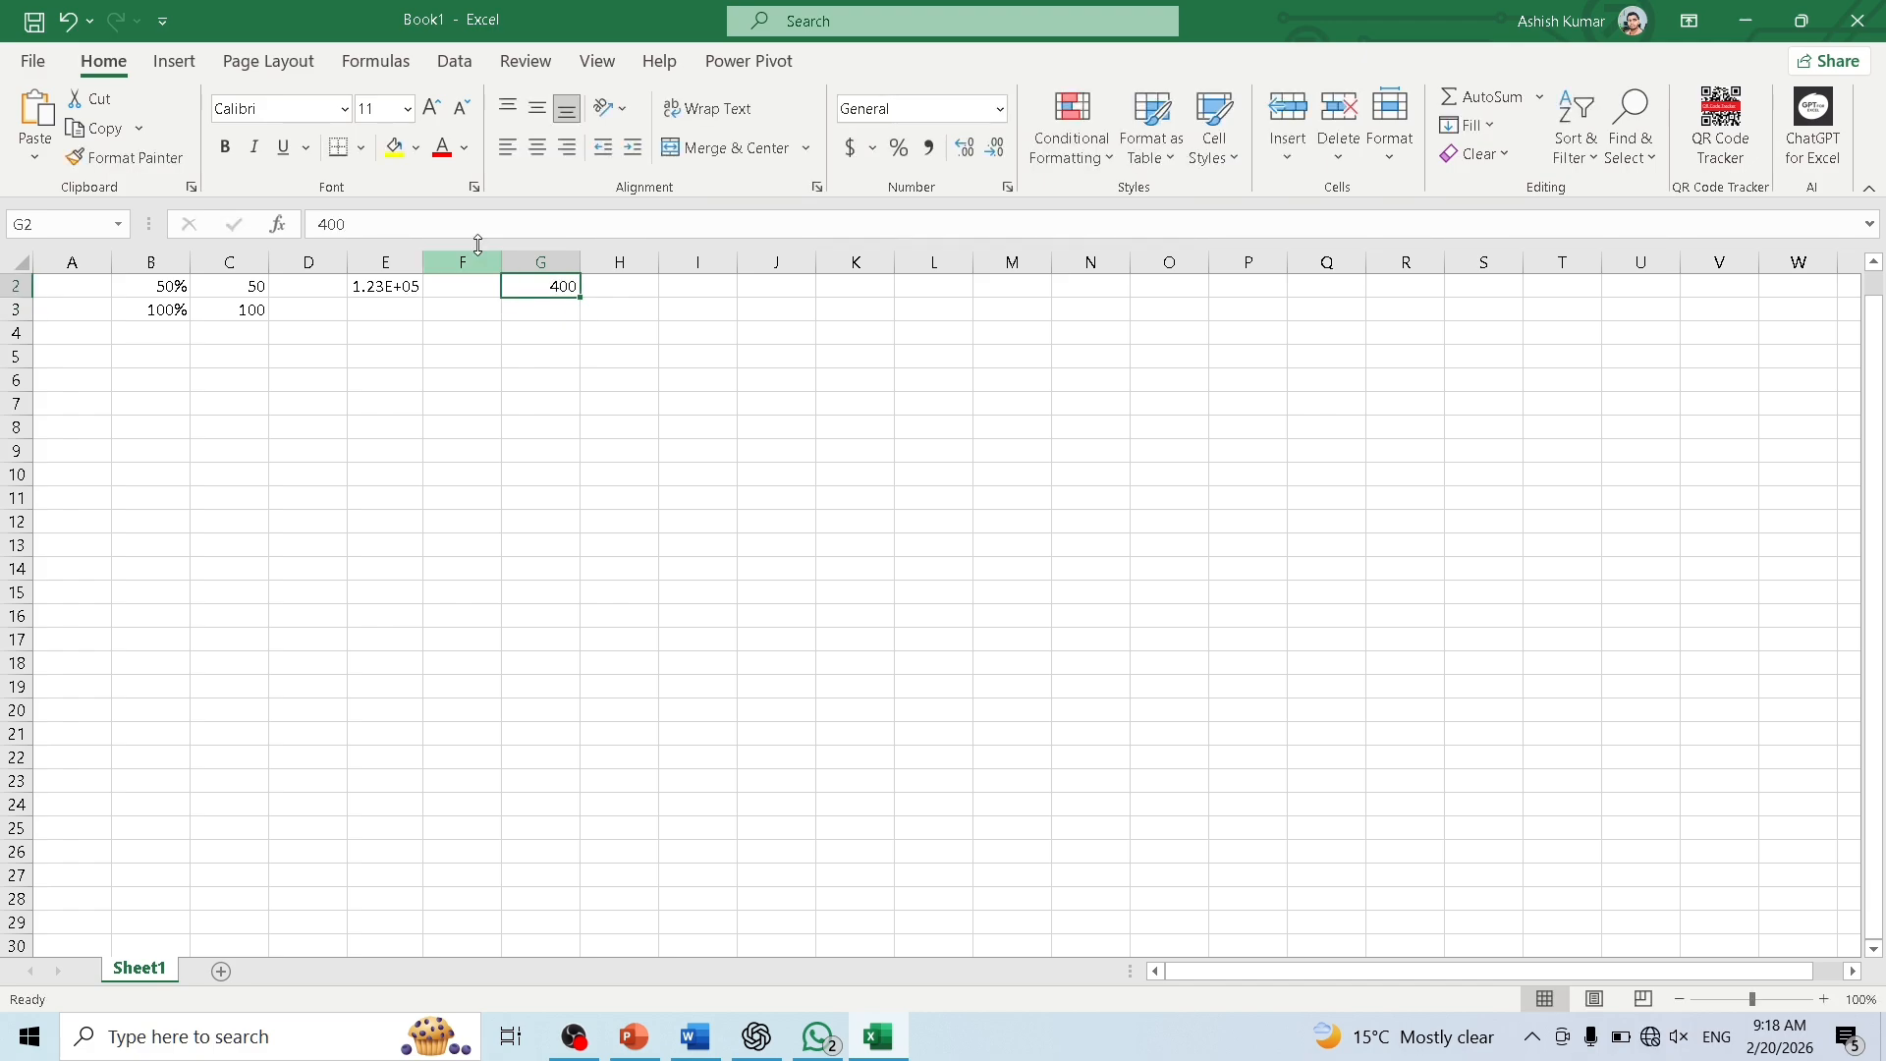
pyautogui.click(874, 149)
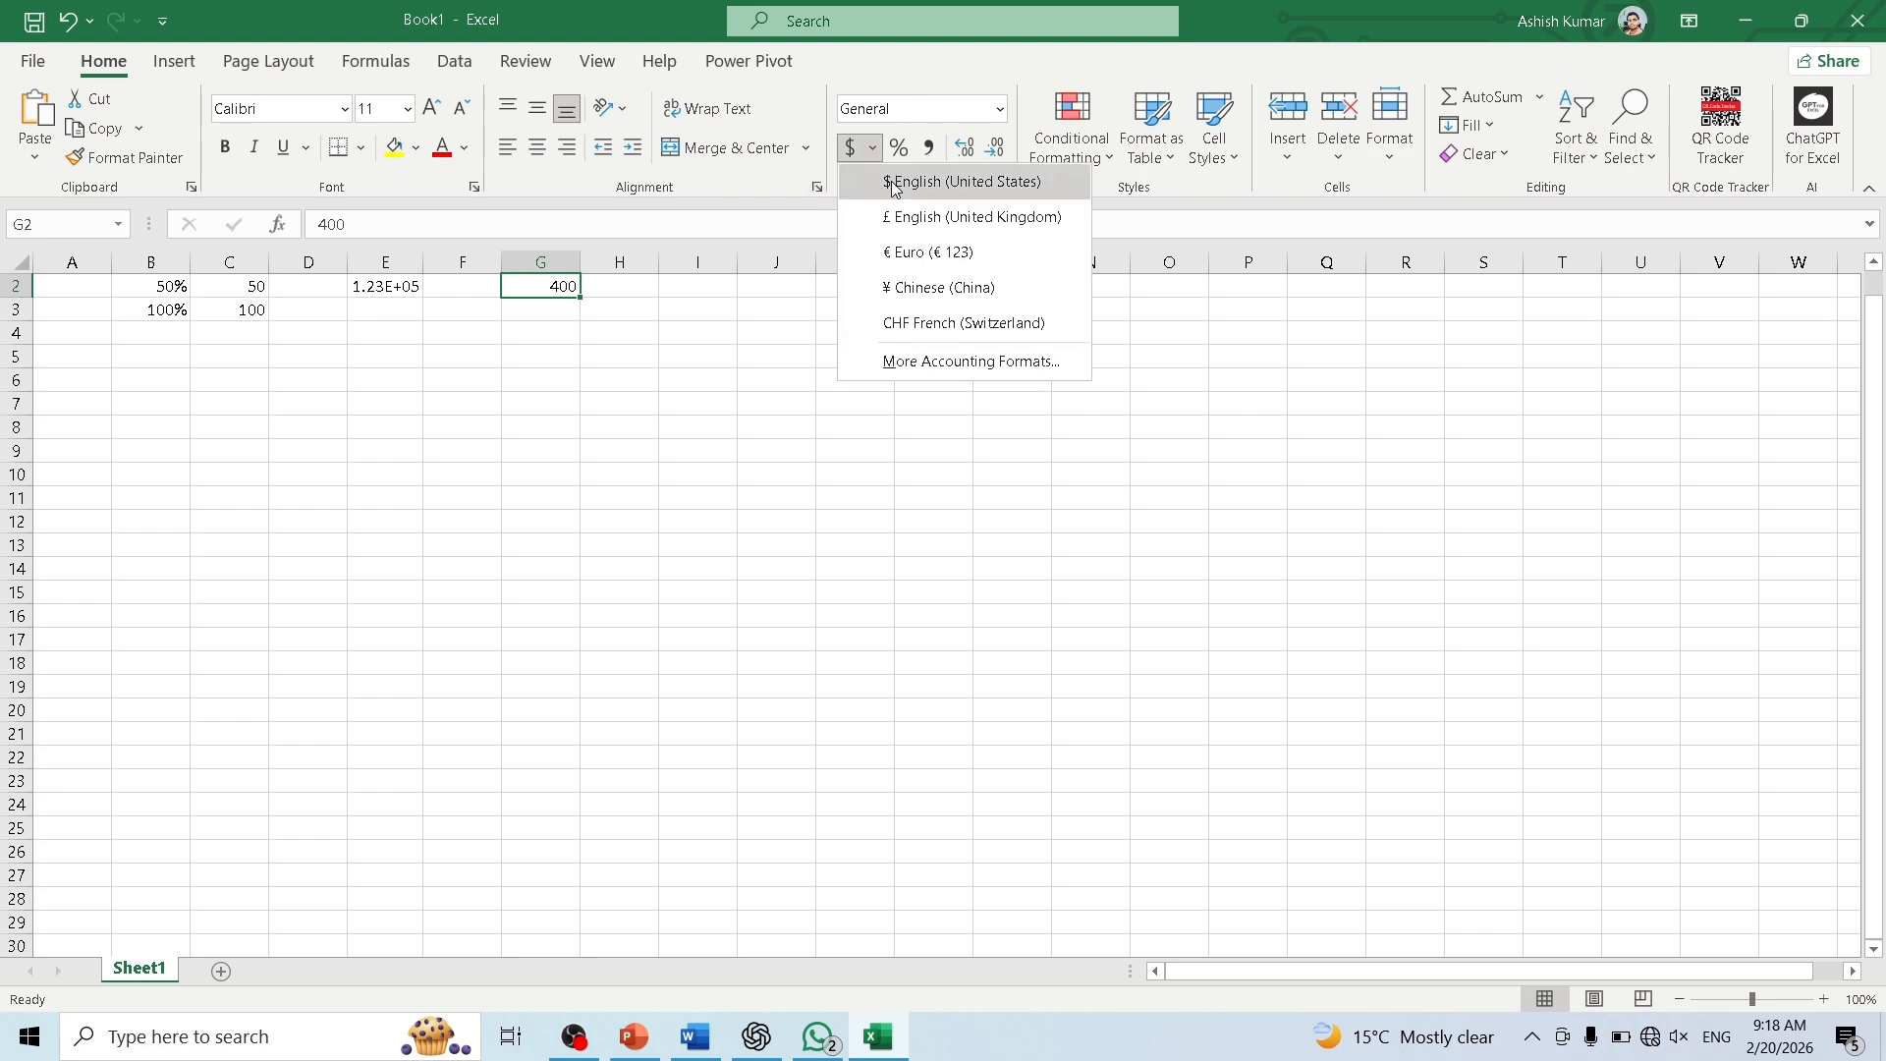
pyautogui.click(896, 188)
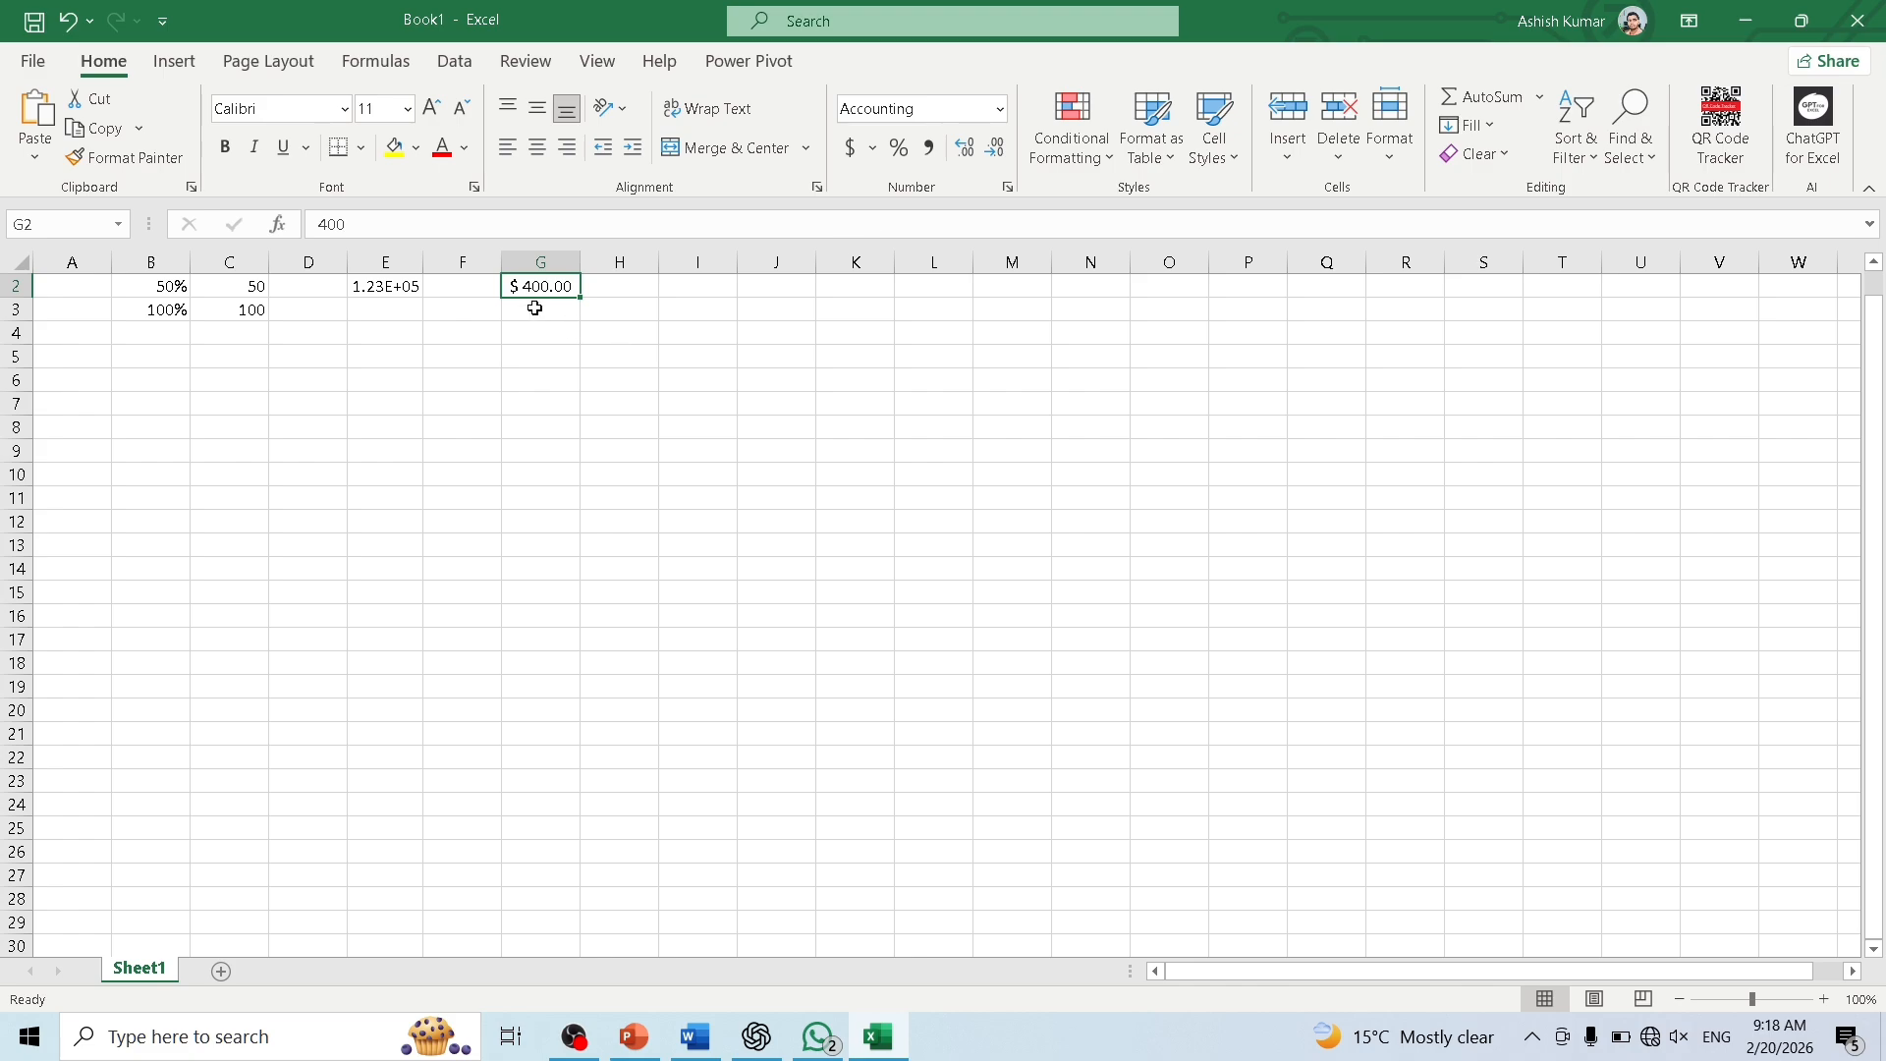
# Enter 52 in cell J2 and 100 in cell J3.
pyautogui.click(568, 356)
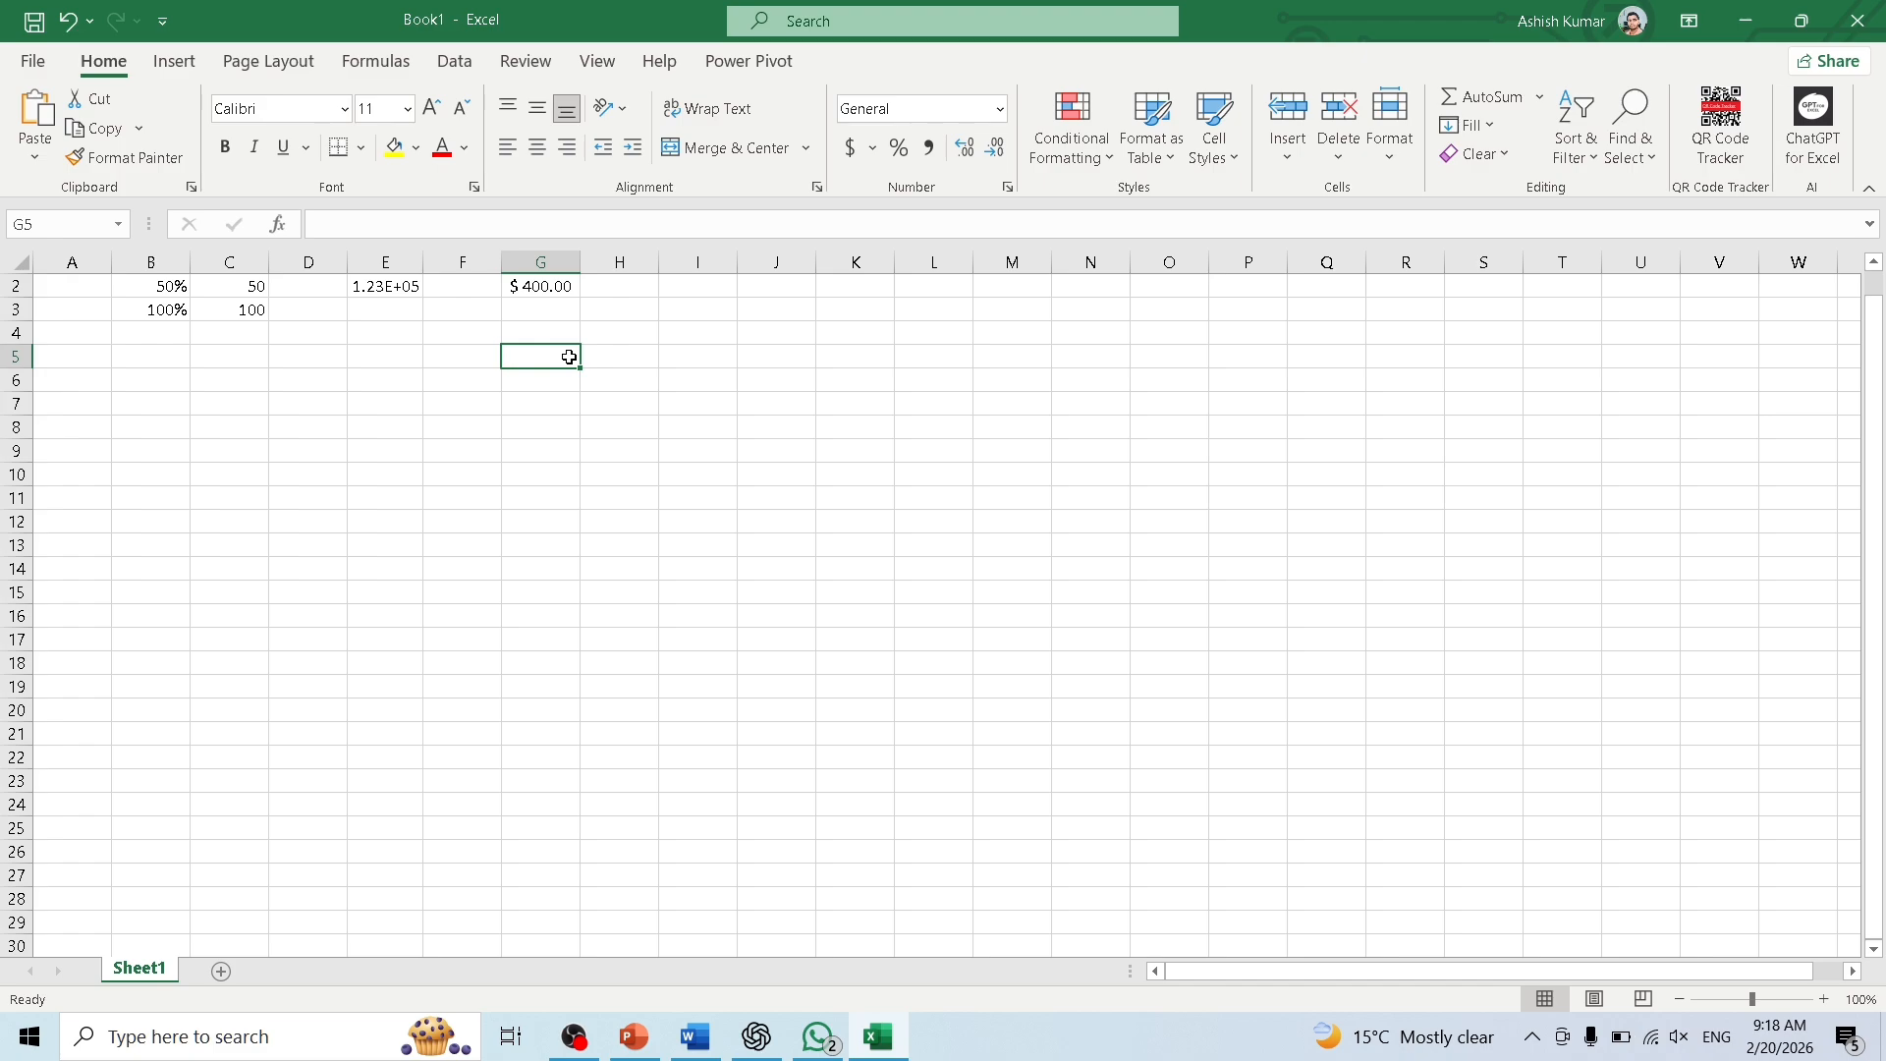
pyautogui.press('Right')
pyautogui.press('Right')
pyautogui.press('Right')
pyautogui.press('Up')
pyautogui.press('Up')
pyautogui.press('Up')
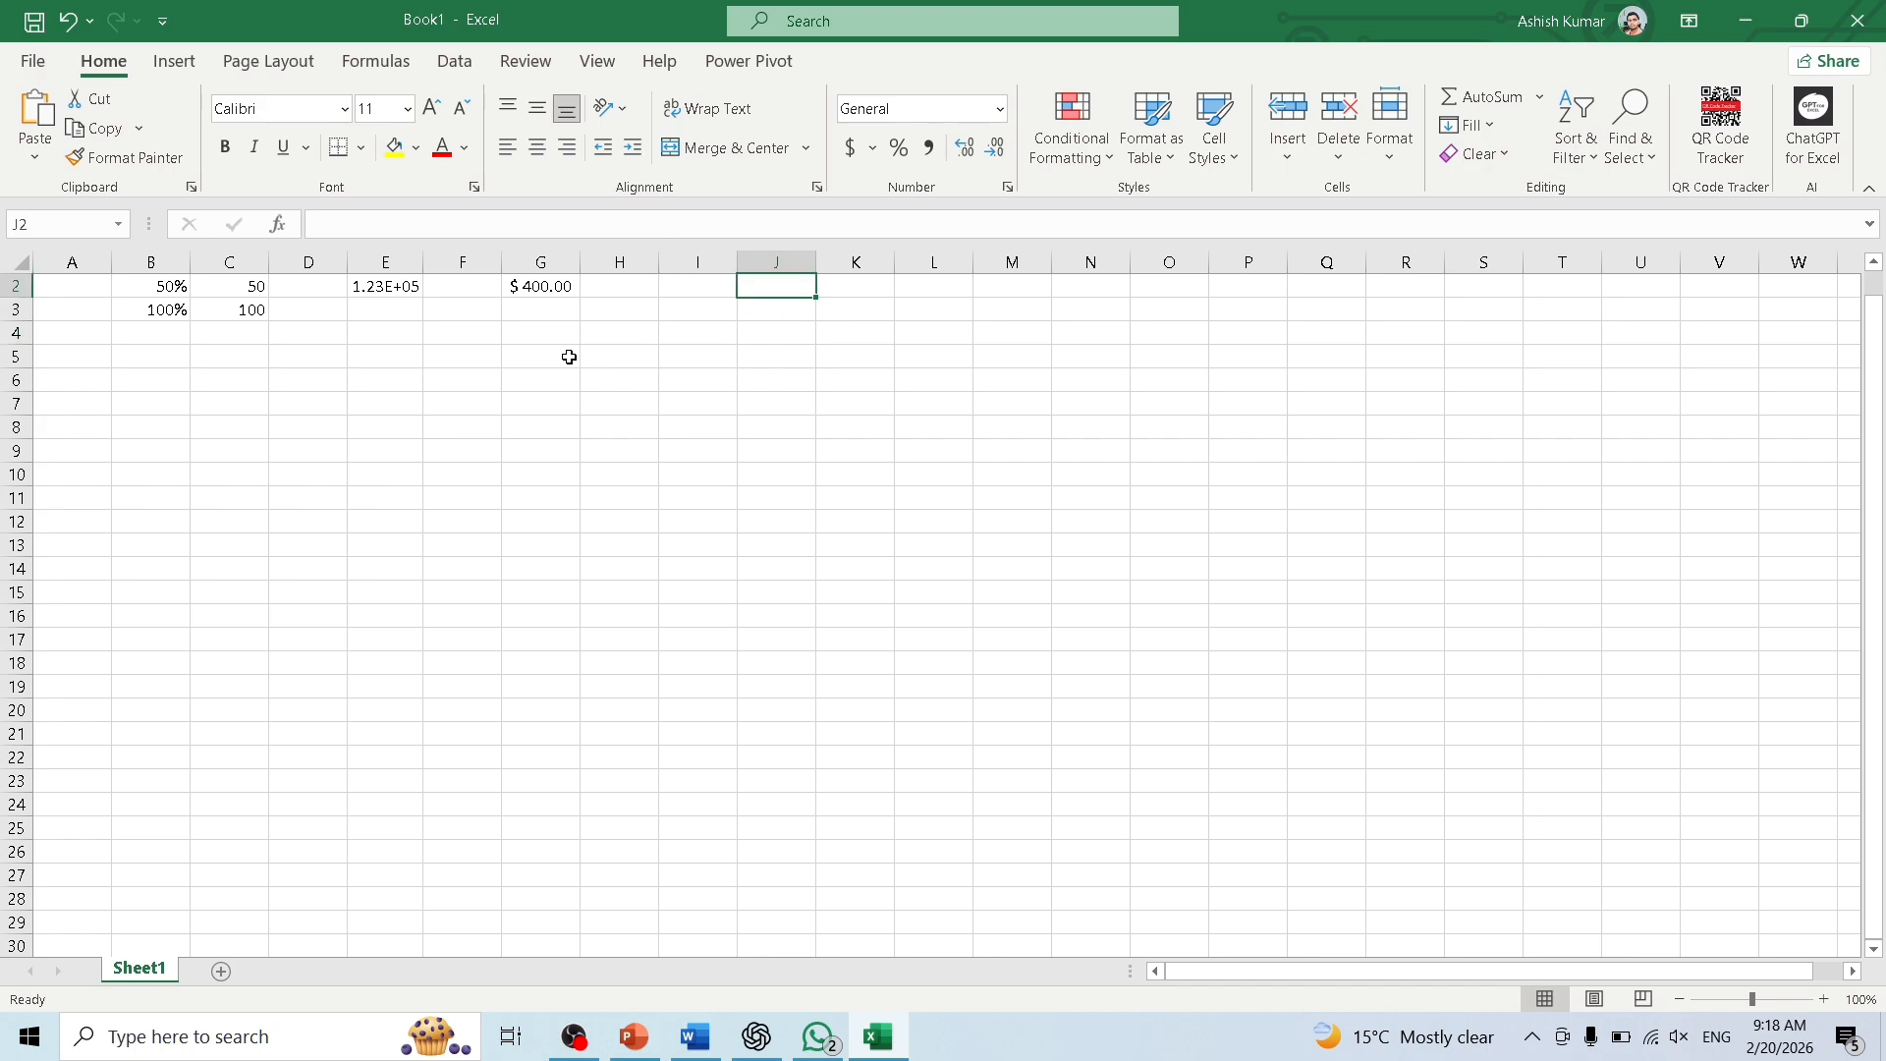
pyautogui.write('52')
pyautogui.press('Return')
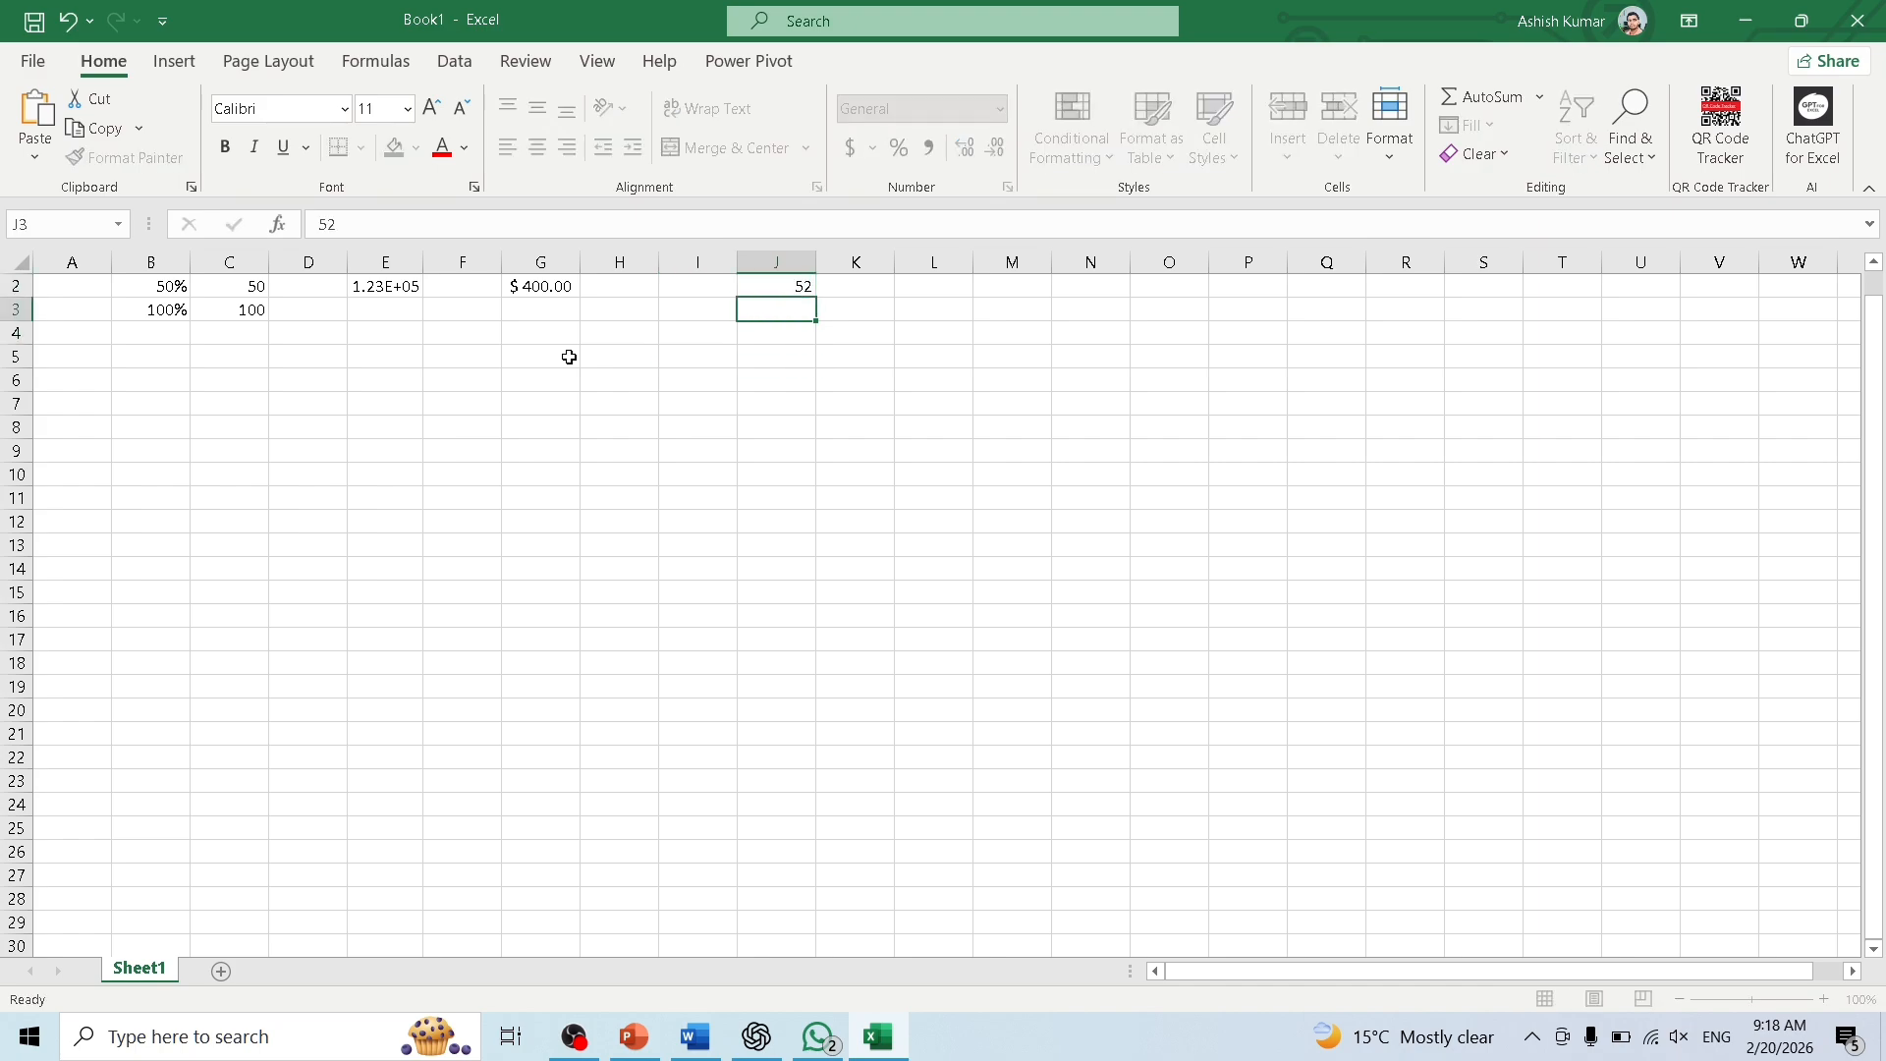
pyautogui.write('100')
pyautogui.press('Return')
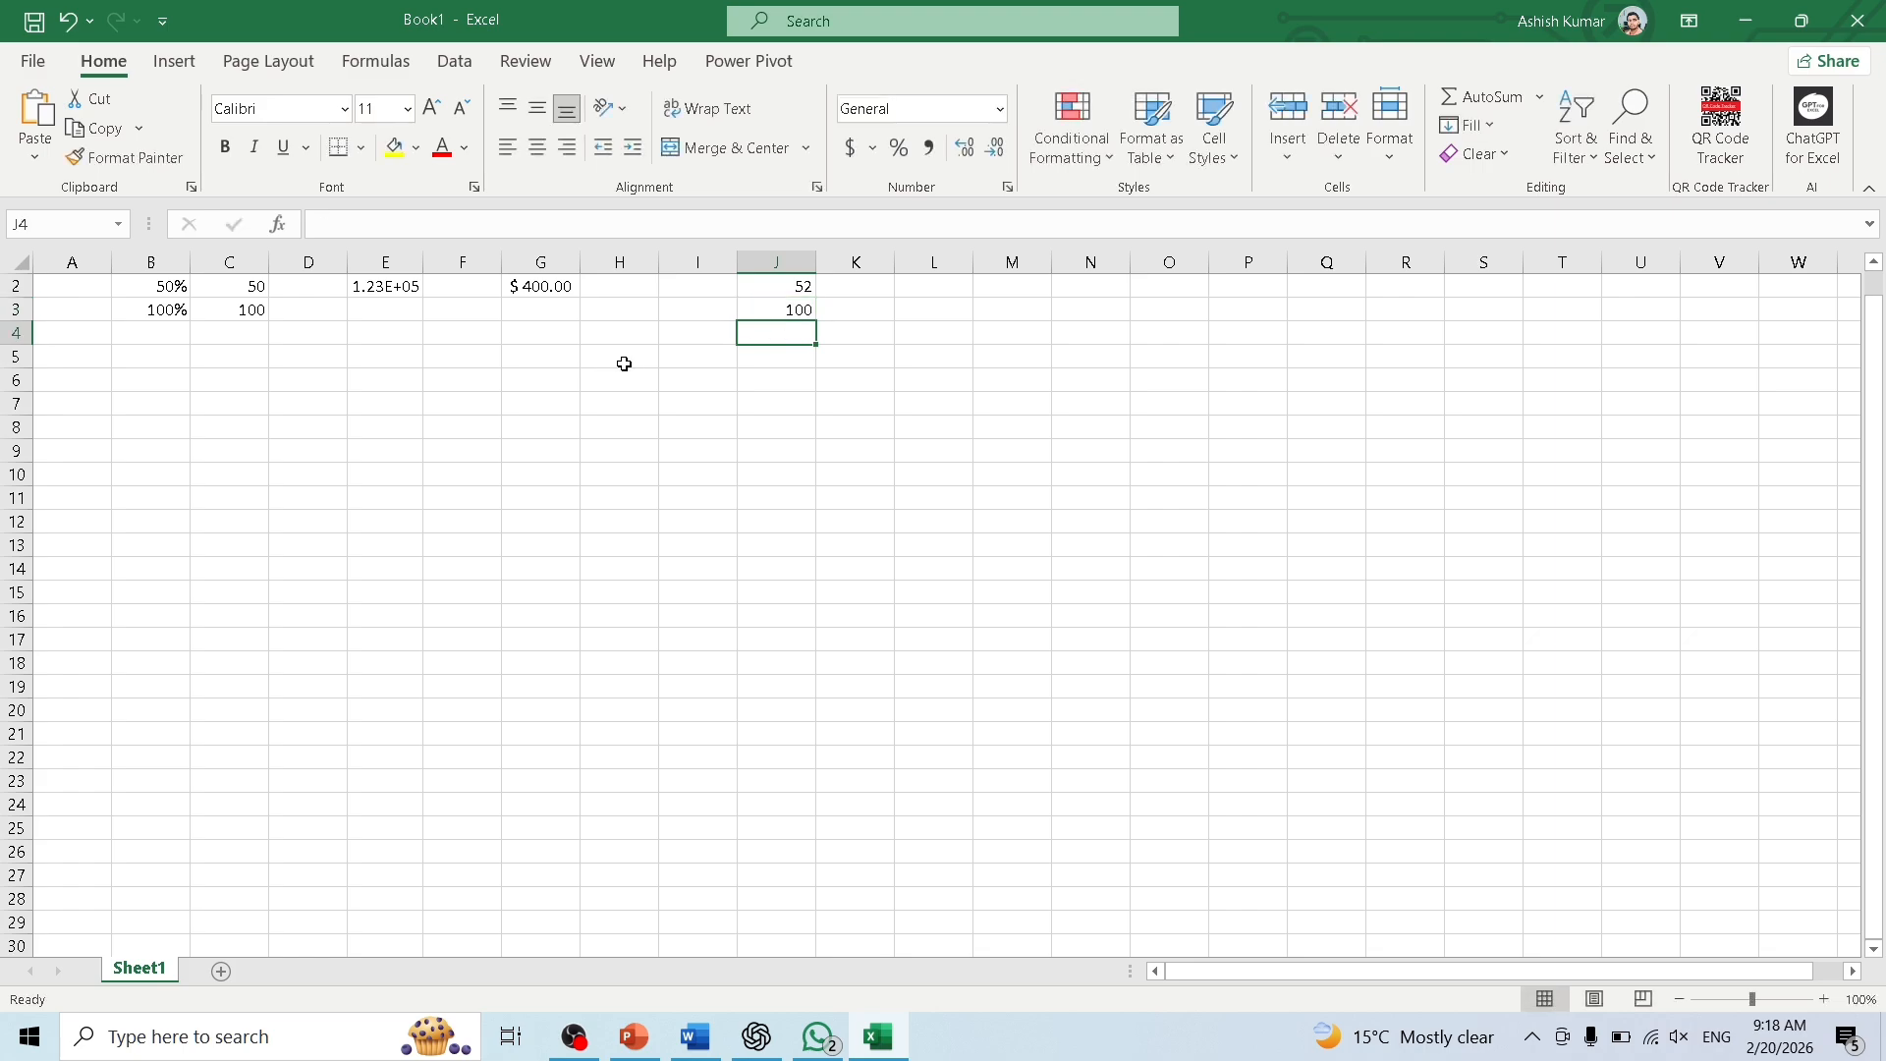
# Increase the decimals displayed in cell J2 to five places.
pyautogui.click(783, 288)
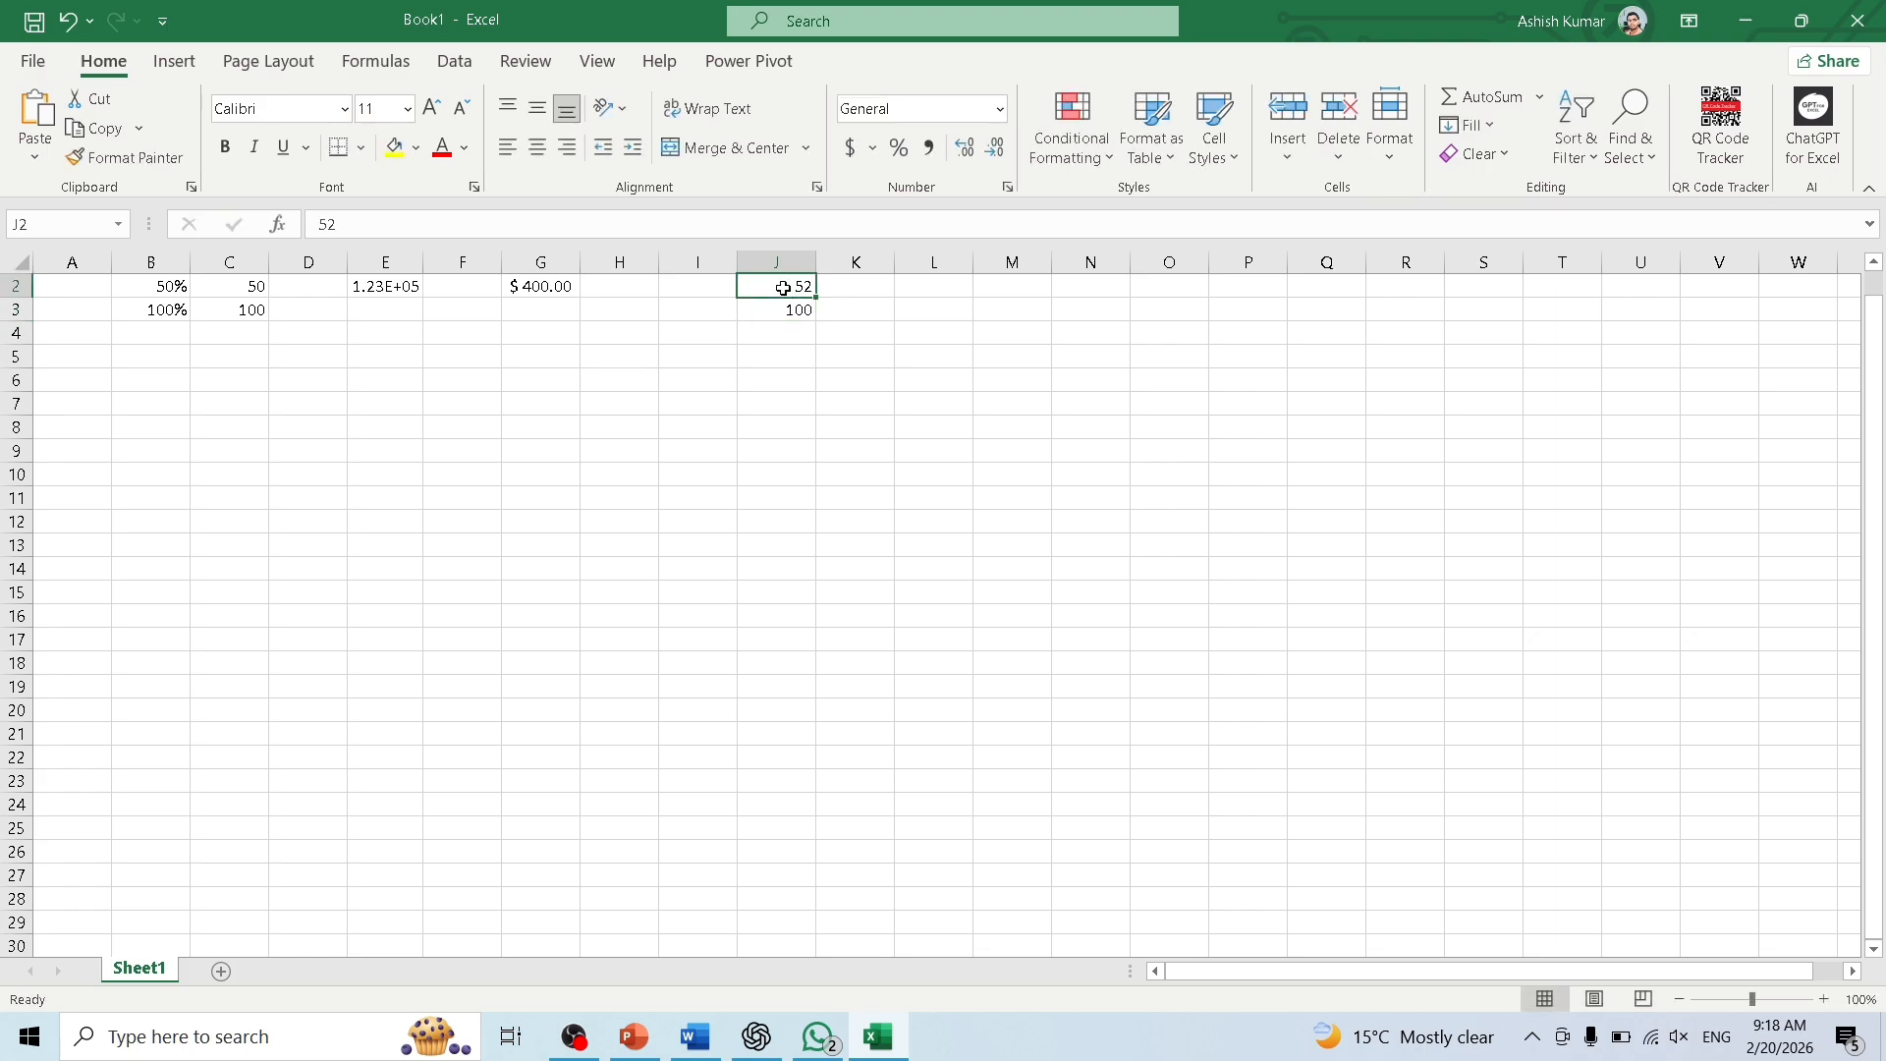
pyautogui.click(965, 150)
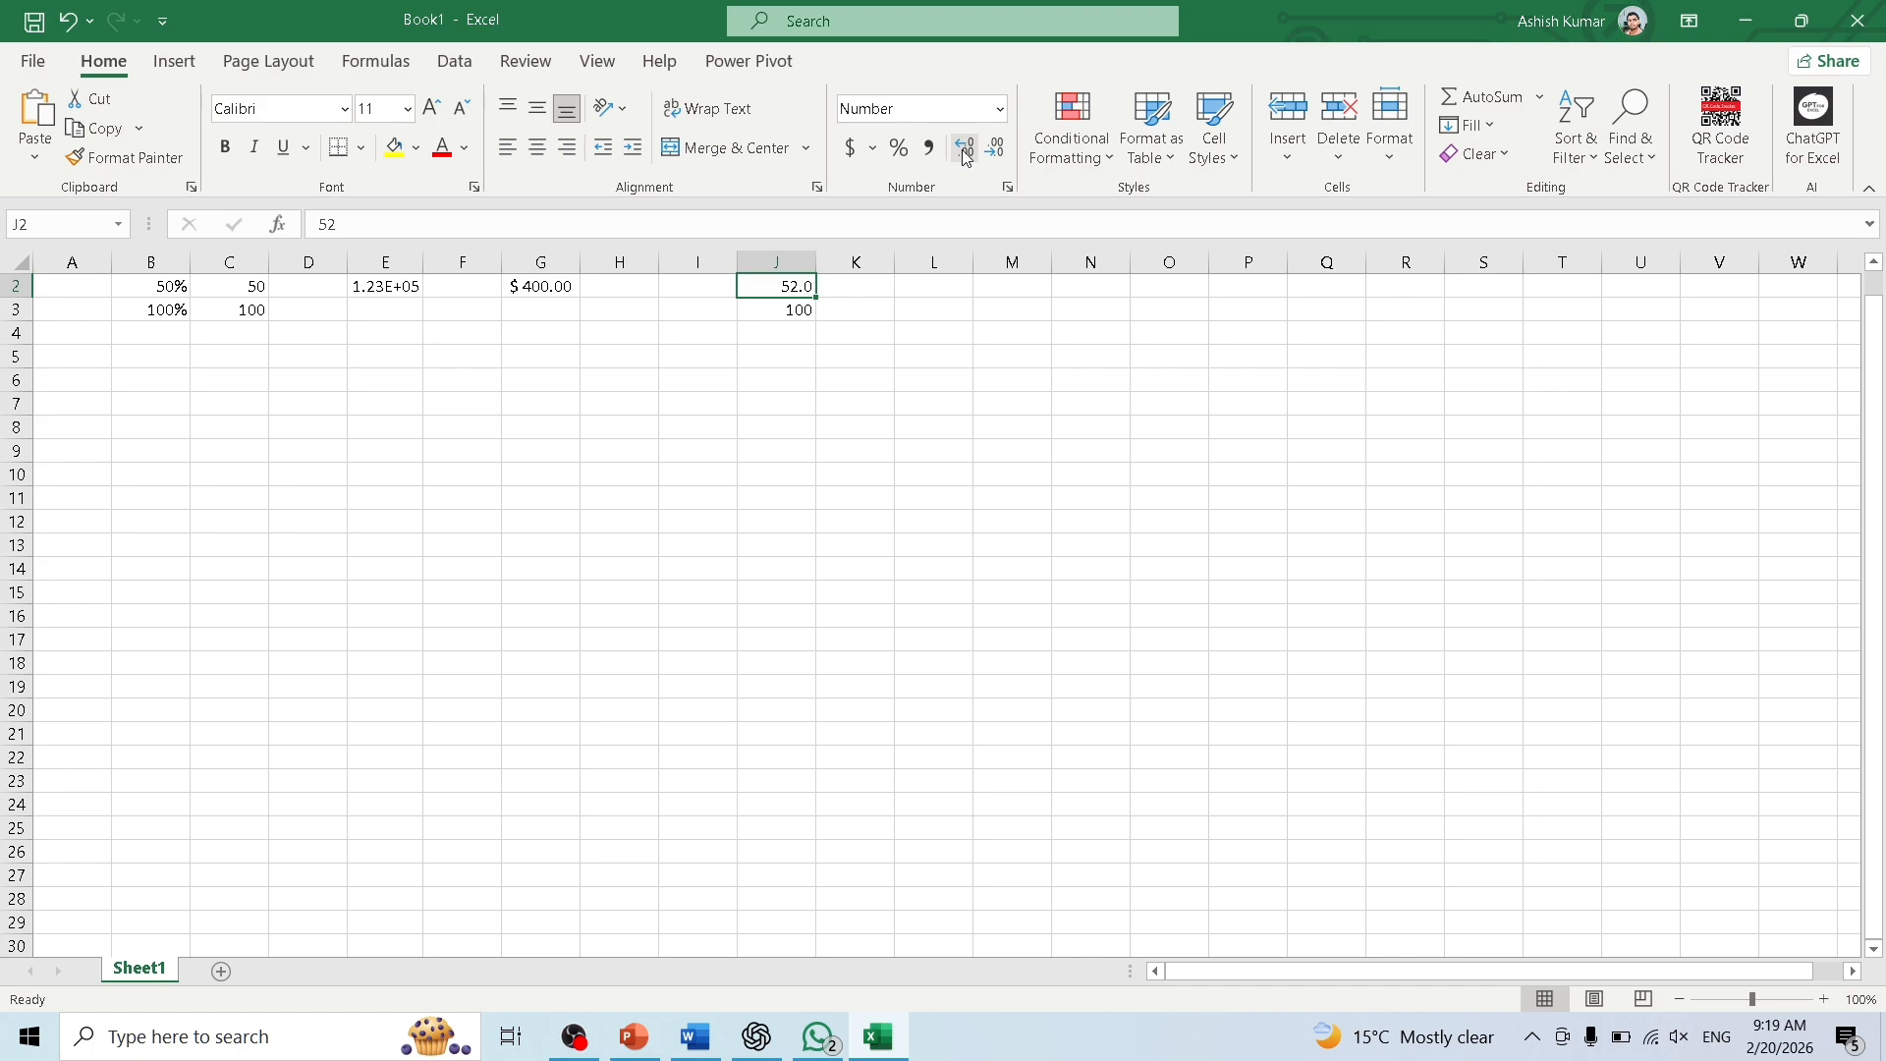
pyautogui.click(965, 149)
pyautogui.click(964, 150)
pyautogui.click(965, 150)
pyautogui.click(965, 153)
# Enter 566.765 in cell L3.
pyautogui.click(800, 311)
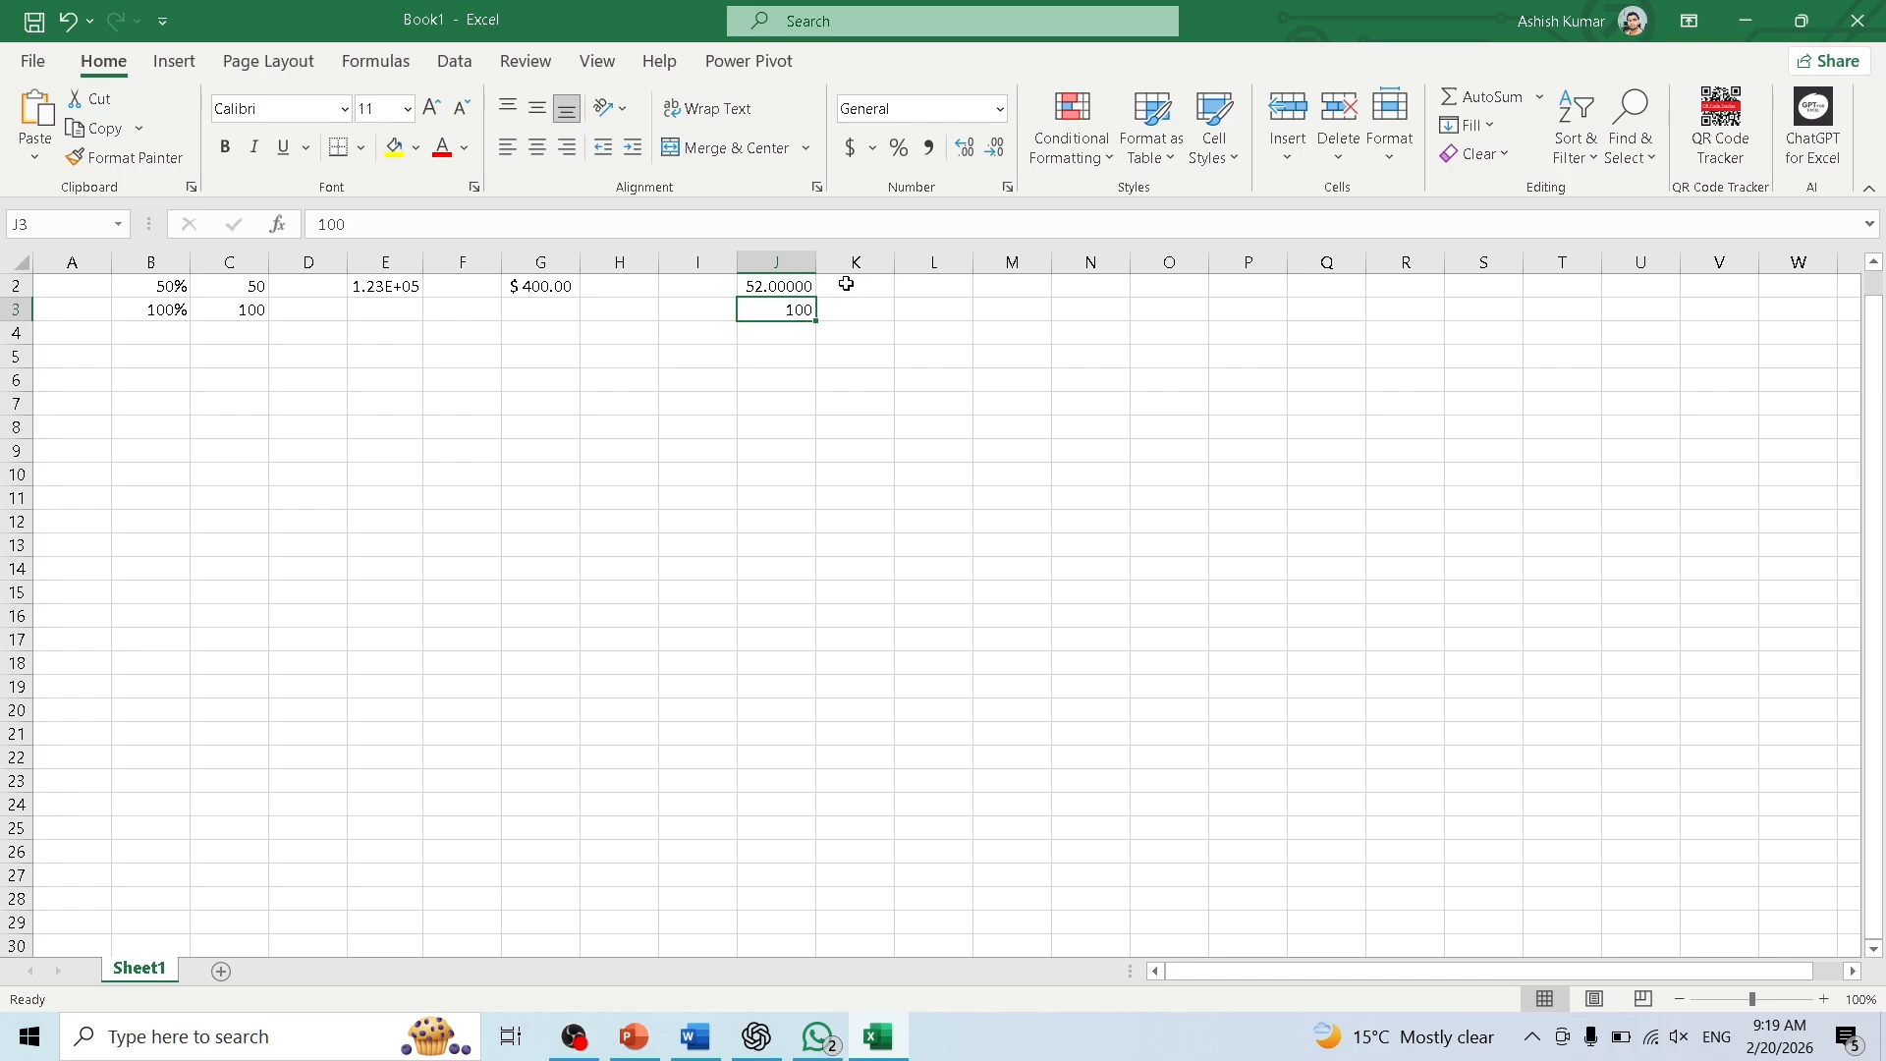
pyautogui.click(929, 311)
pyautogui.write('566')
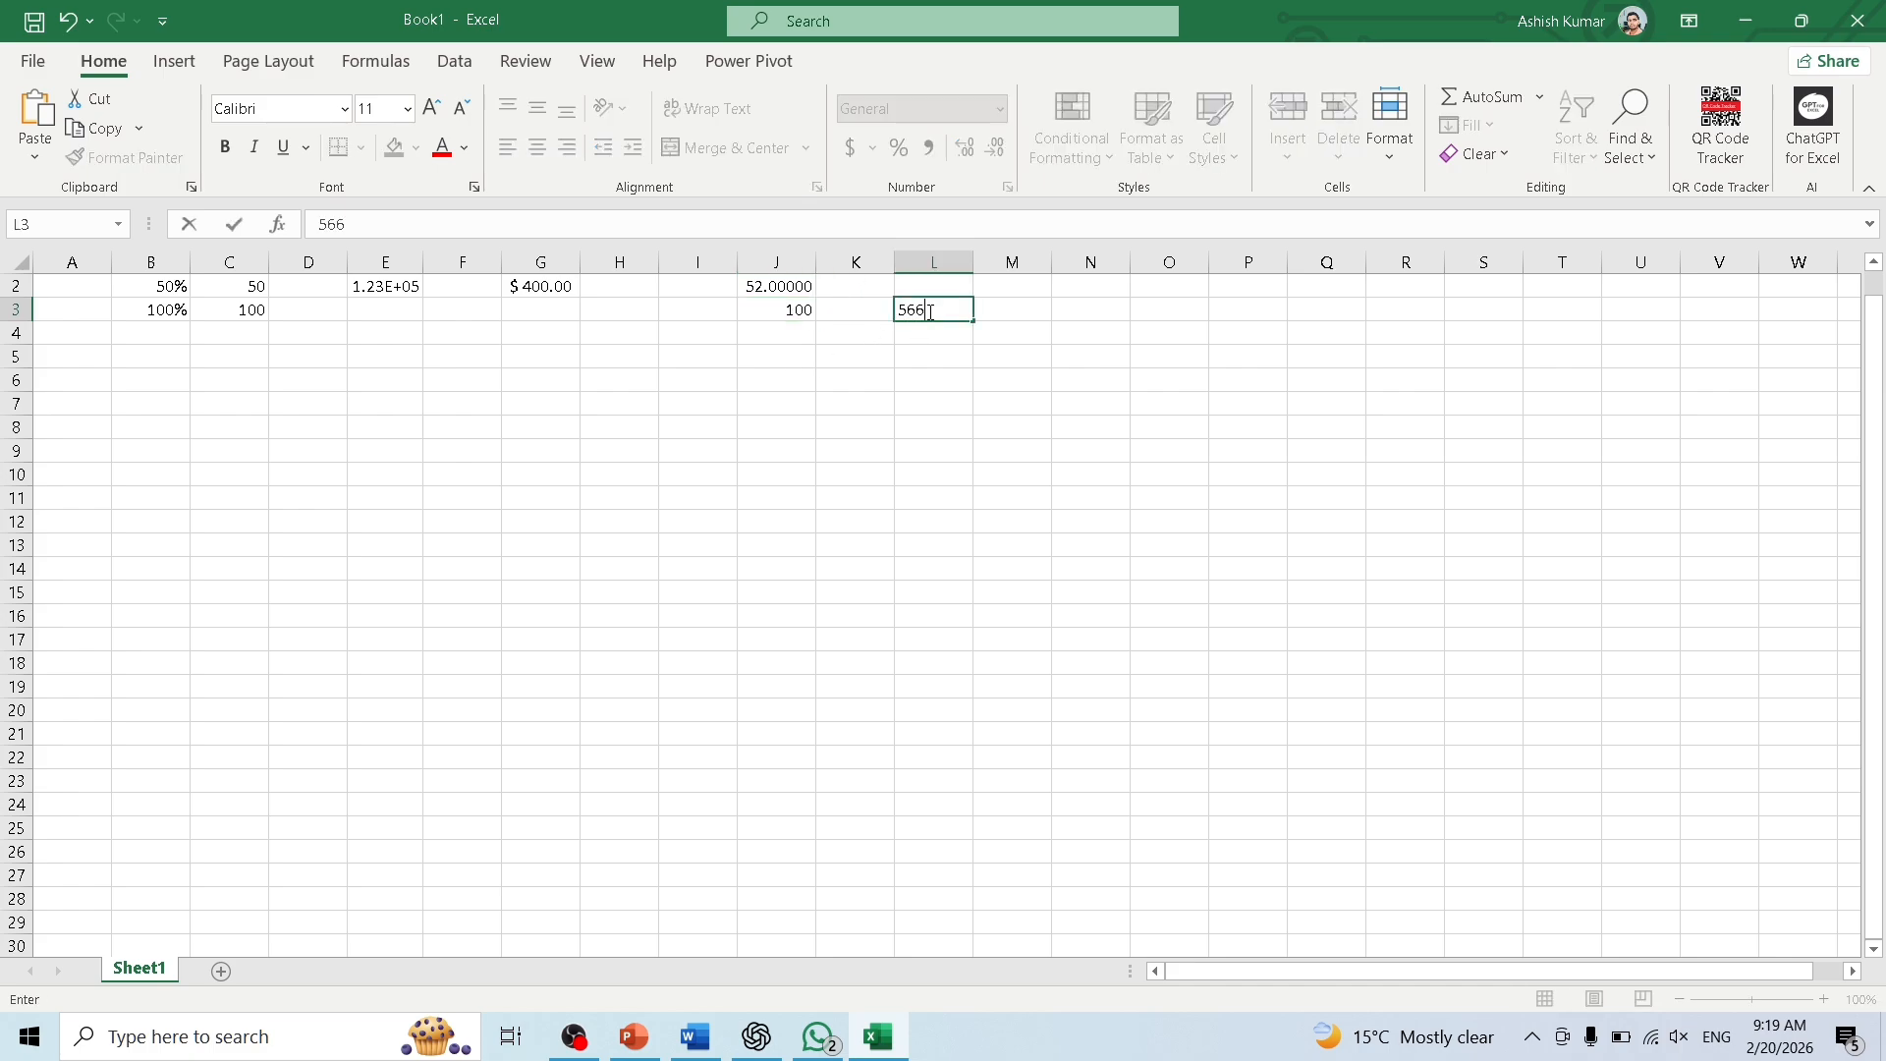
pyautogui.write('.765')
pyautogui.press('Return')
pyautogui.click(934, 378)
# Decrease the decimals displayed in cell L3 until it shows a whole number.
pyautogui.click(938, 309)
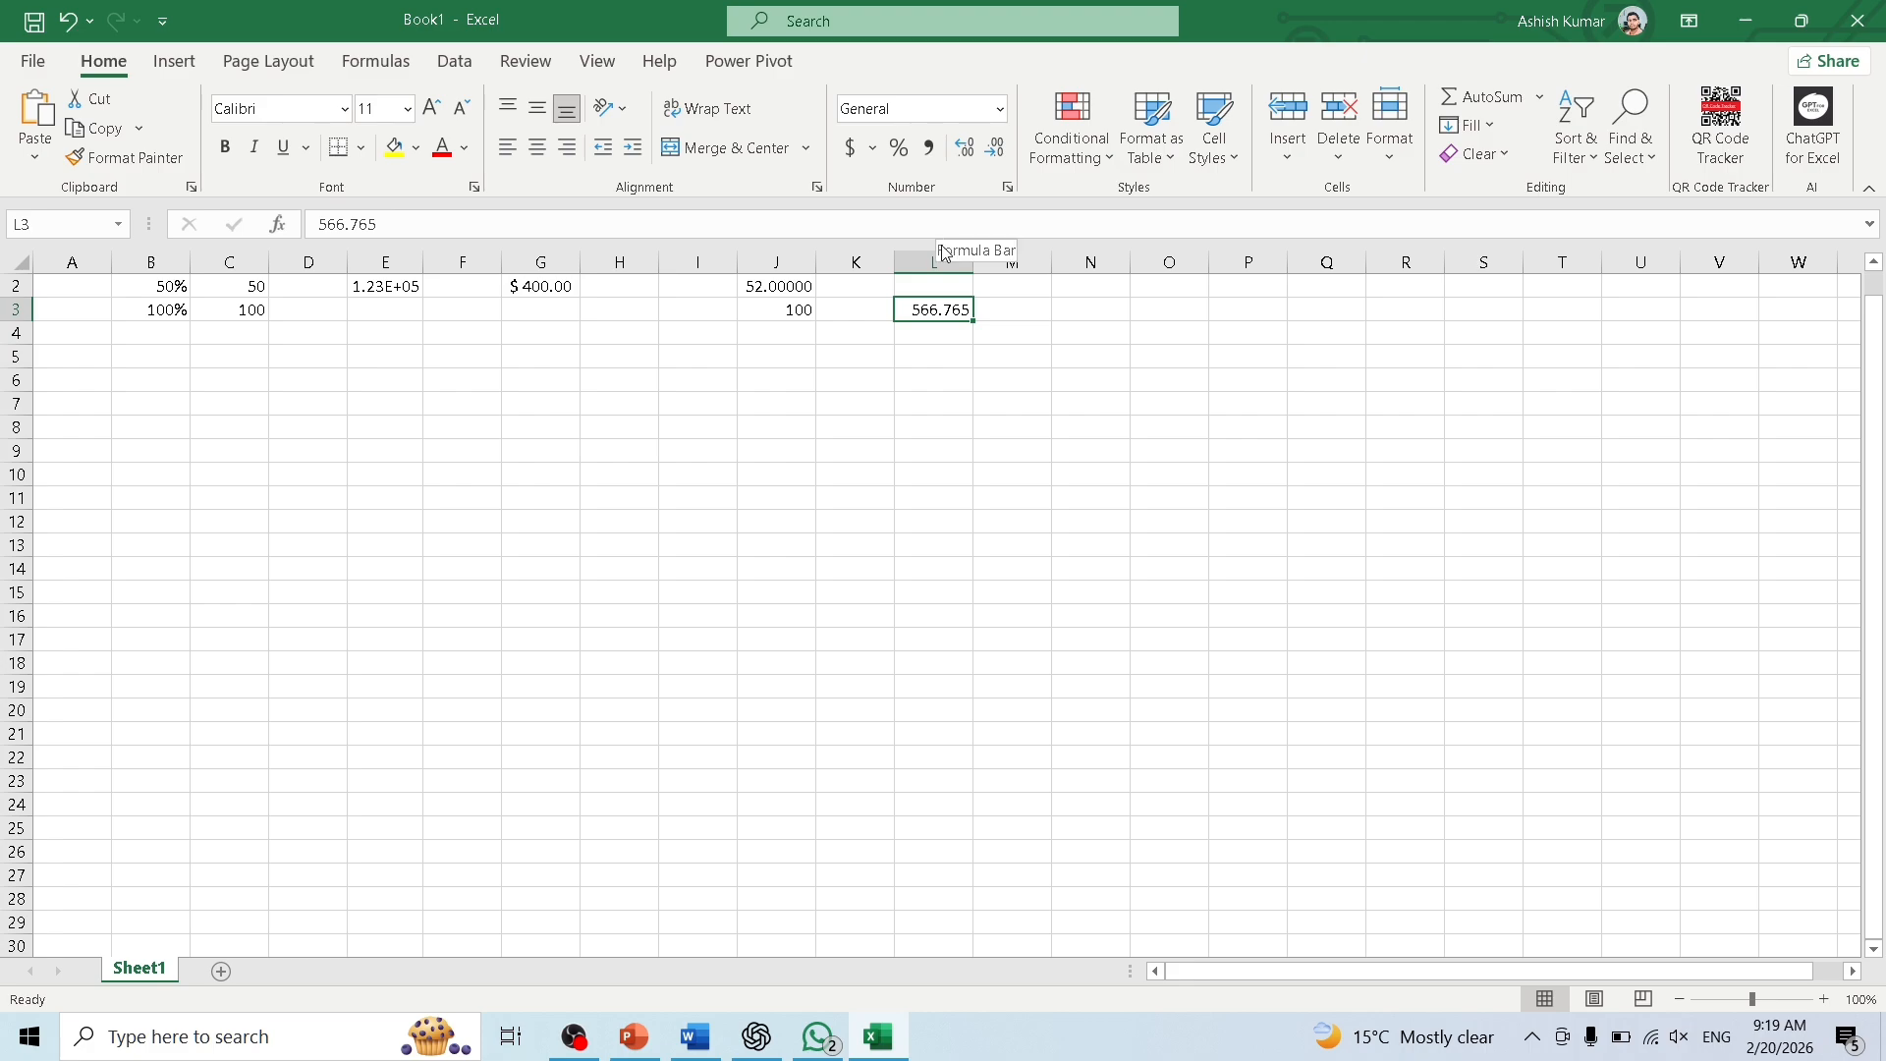
pyautogui.click(998, 155)
pyautogui.click(998, 155)
pyautogui.click(999, 155)
pyautogui.click(998, 156)
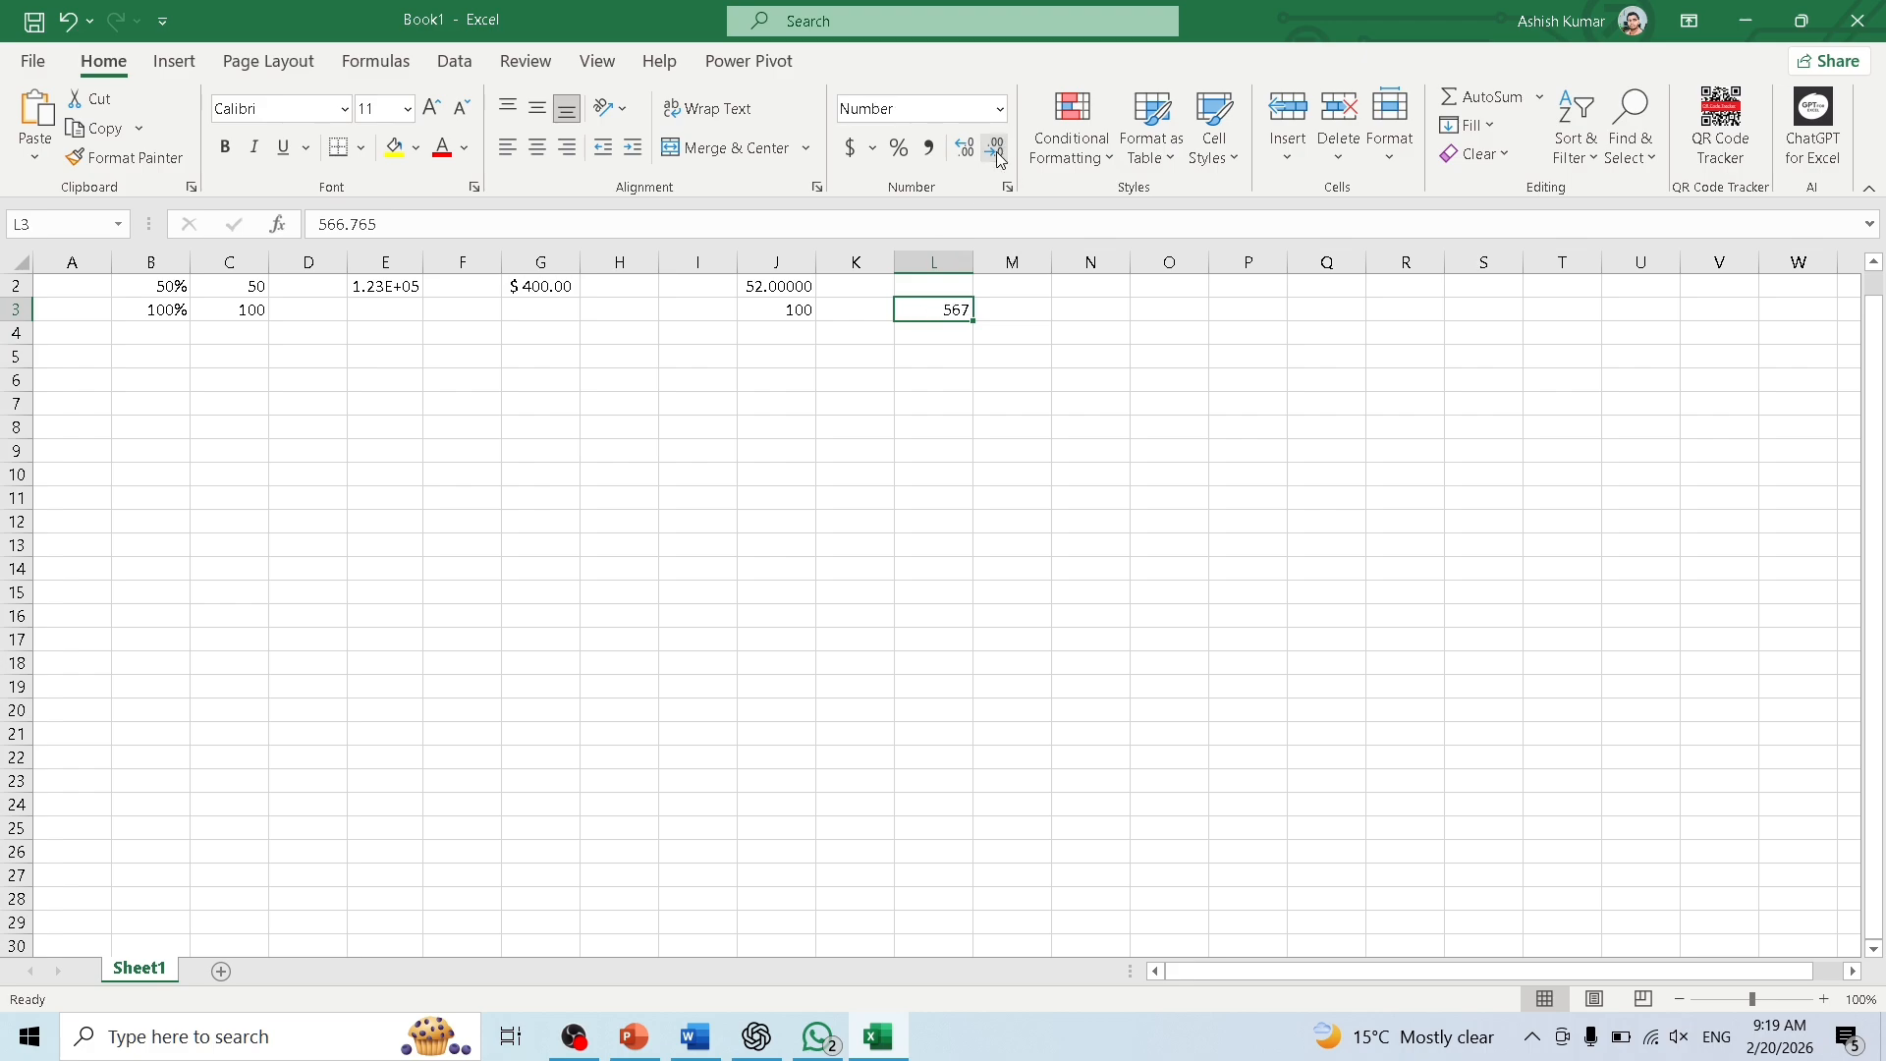